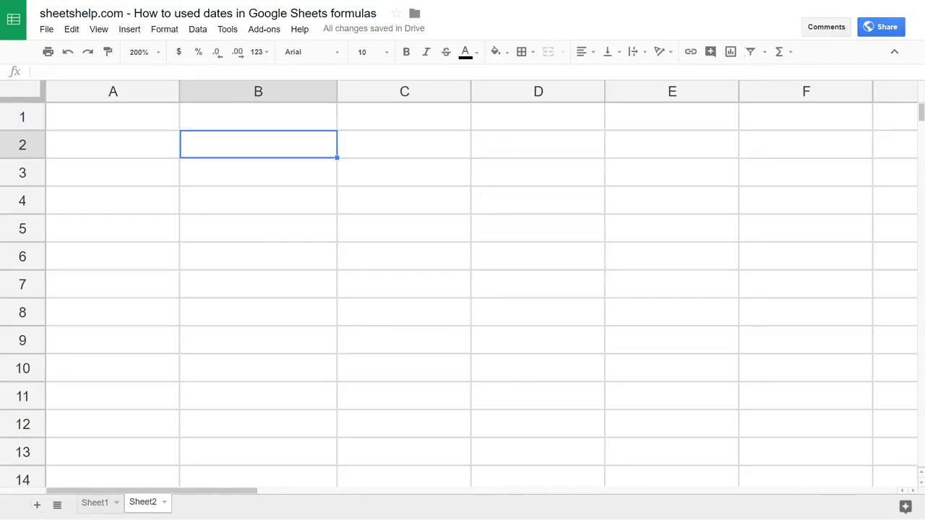
Step: Enter the formula =12/31/17 in B4, which evaluates as 0.02277039848
left_click(203, 203)
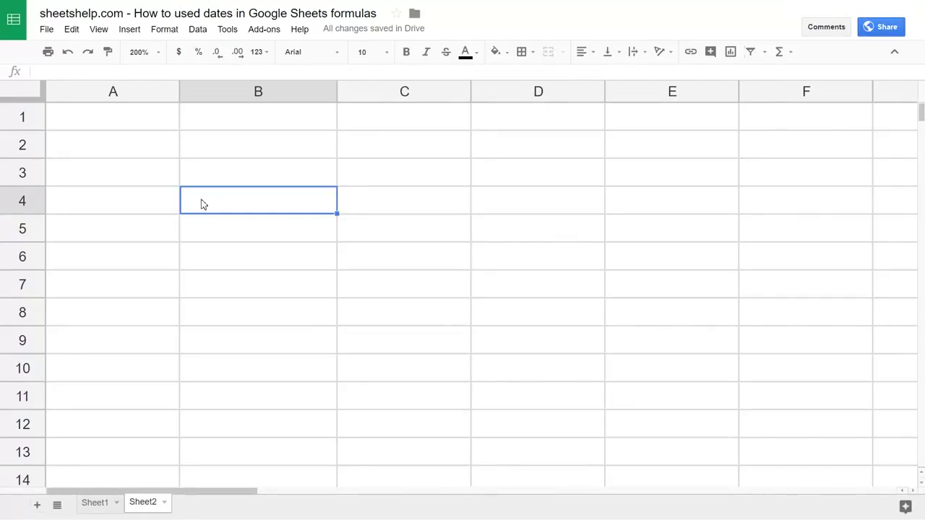
type("=")
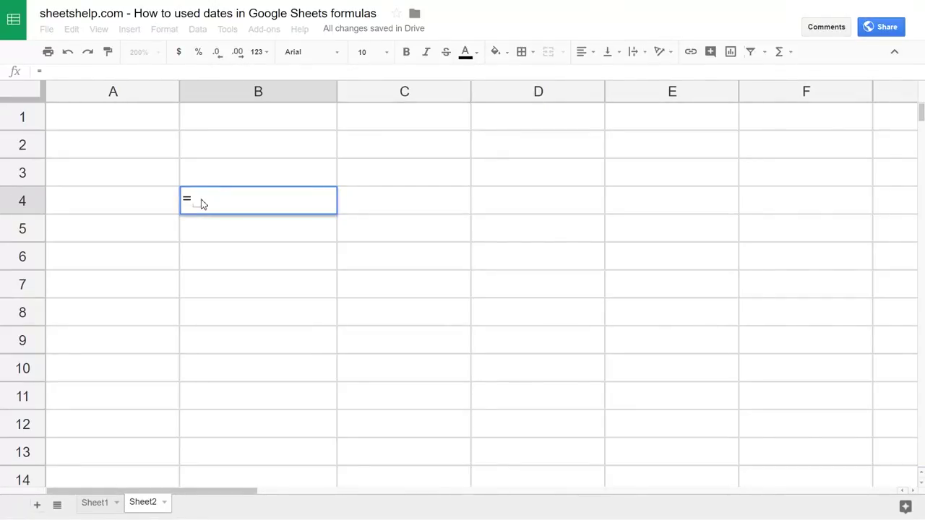
type("12/31/17-")
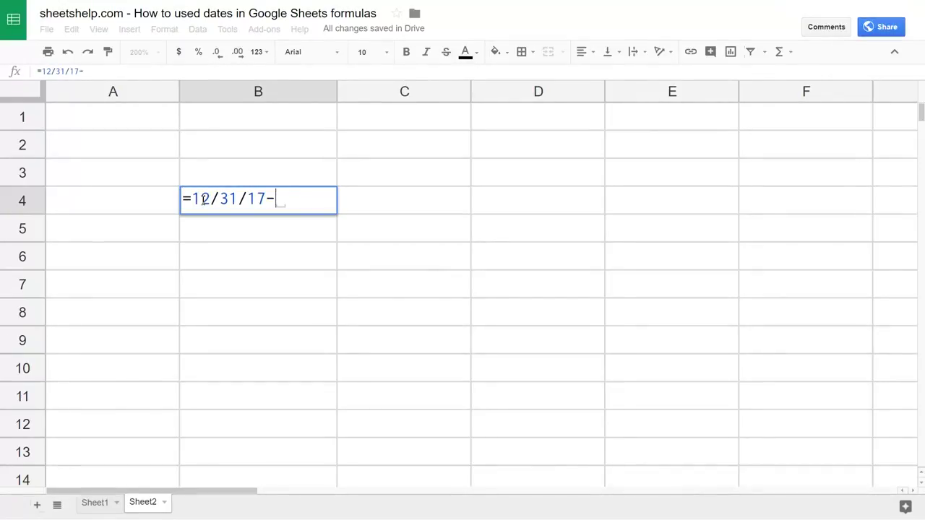
key("BackSpace")
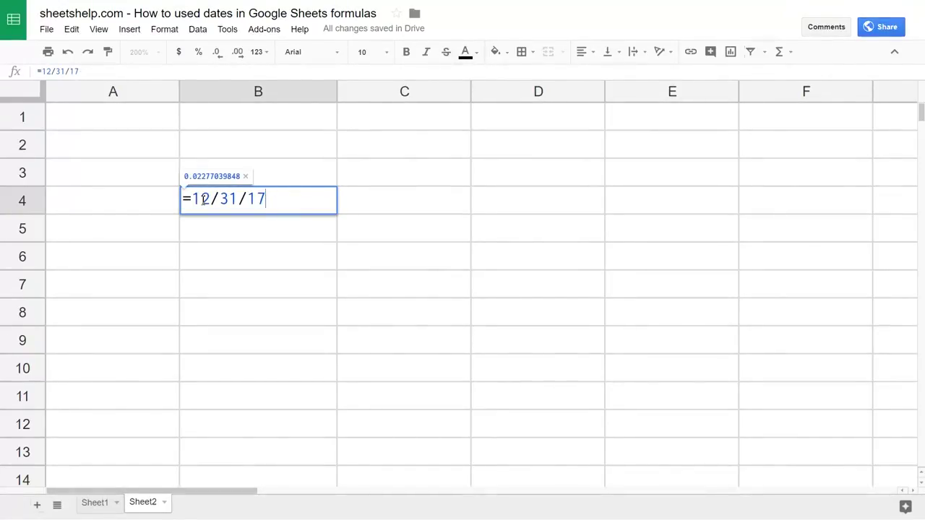
key("Return")
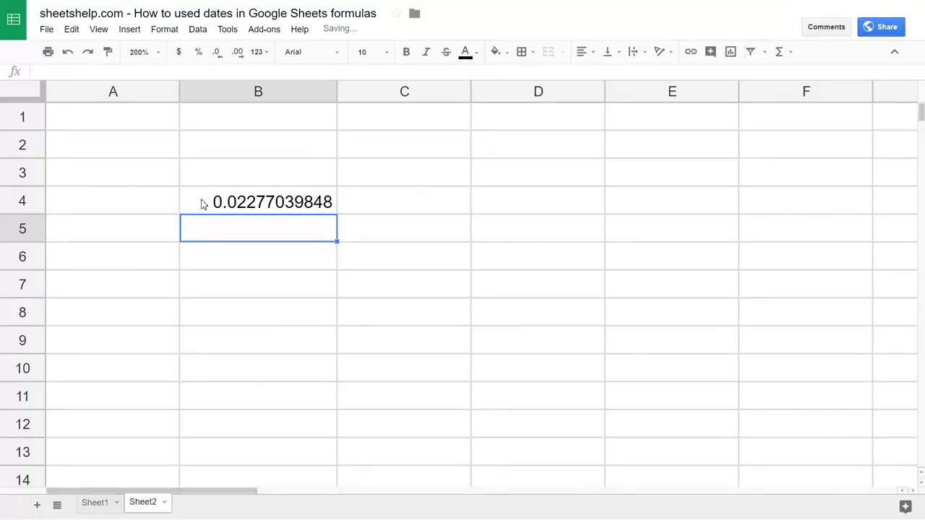
Step: Inspect B4's formula, then type ="12/31/17" into B5
left_click(202, 203)
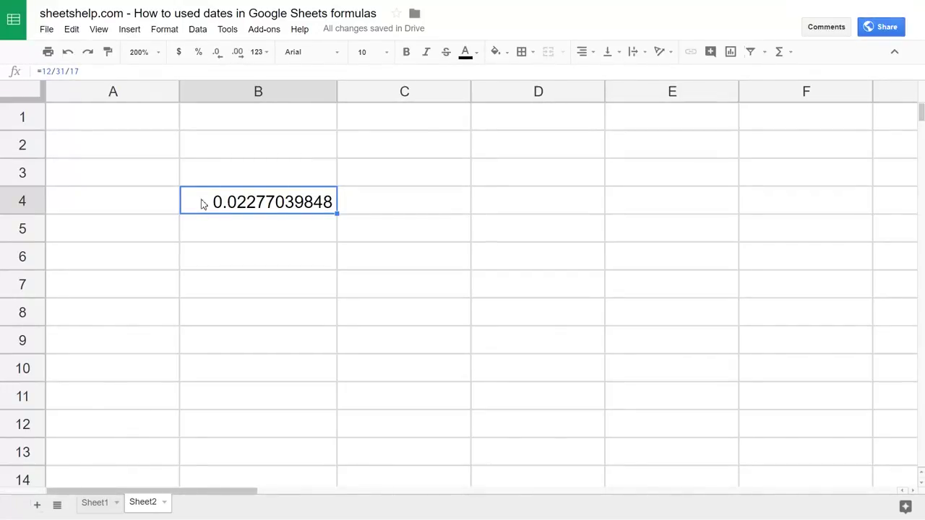
key("Down")
type("=")
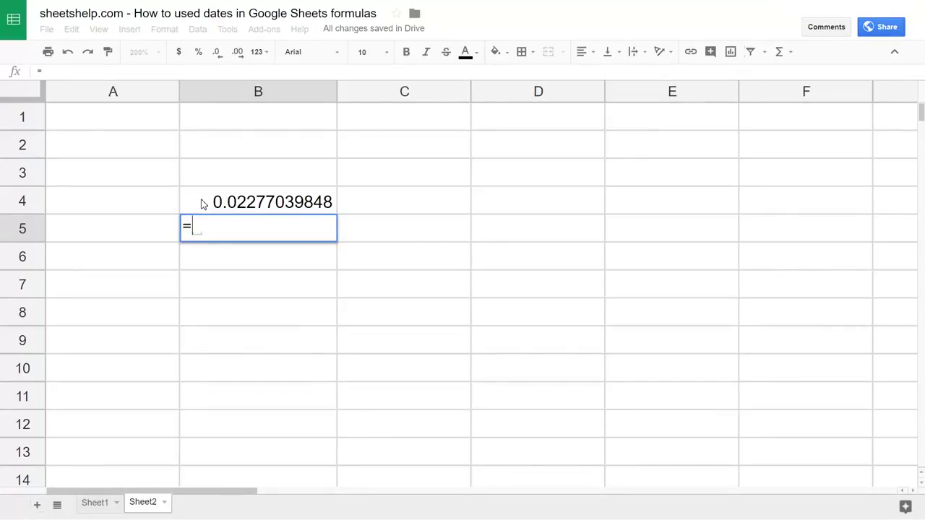
type("\"")
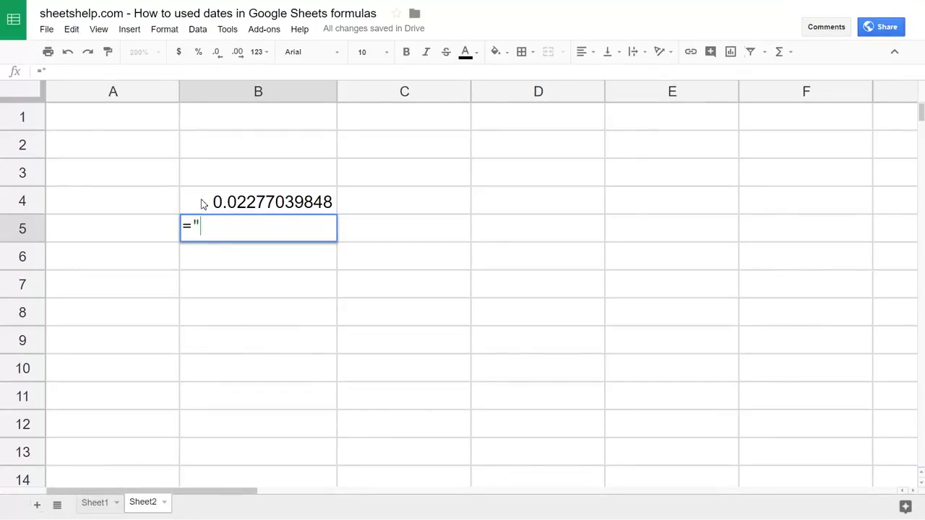
type("12/31/1")
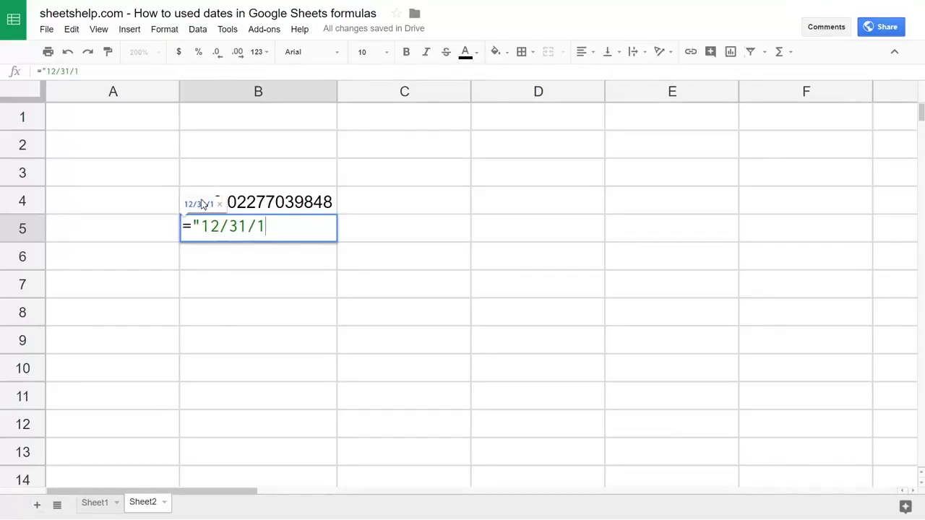
type("7\"")
Step: Commit ="12/31/17" in B5 so it shows as a date, and start =12/20/14 1pm in B7
key("Return")
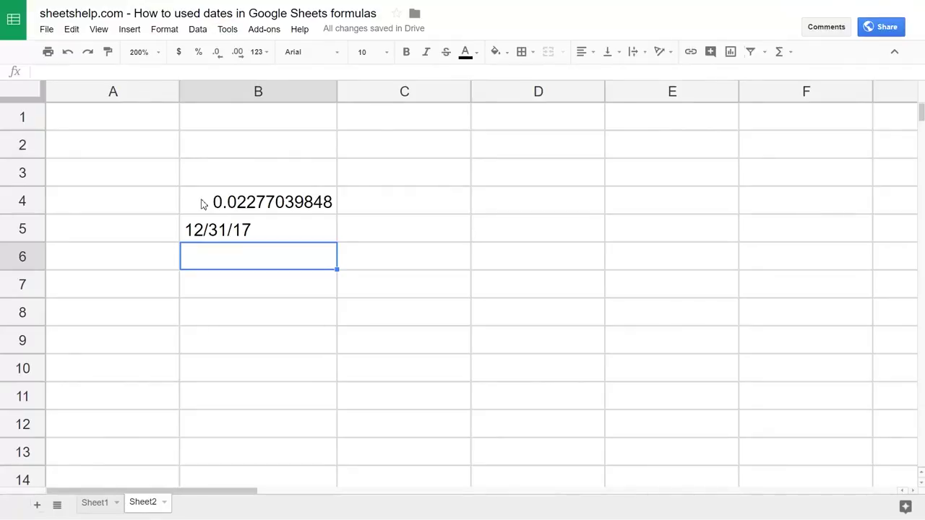
key("Down")
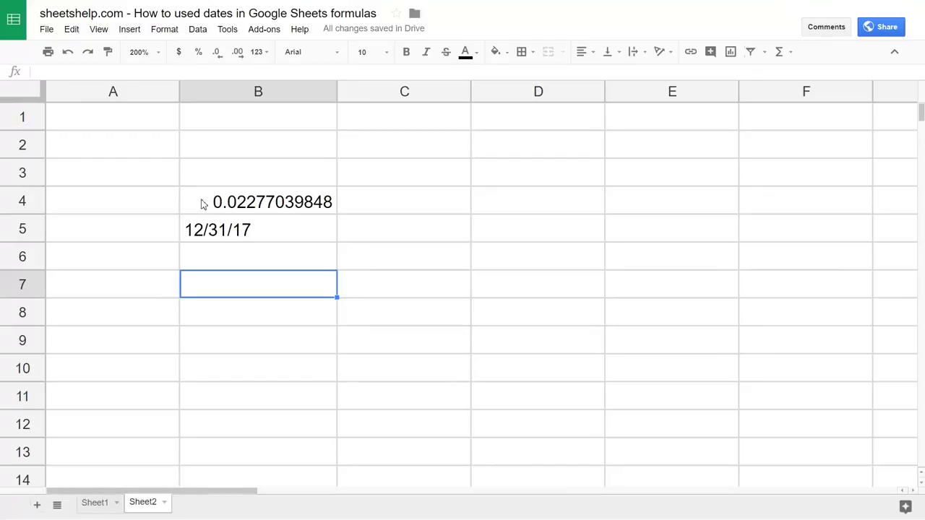
type("=12/")
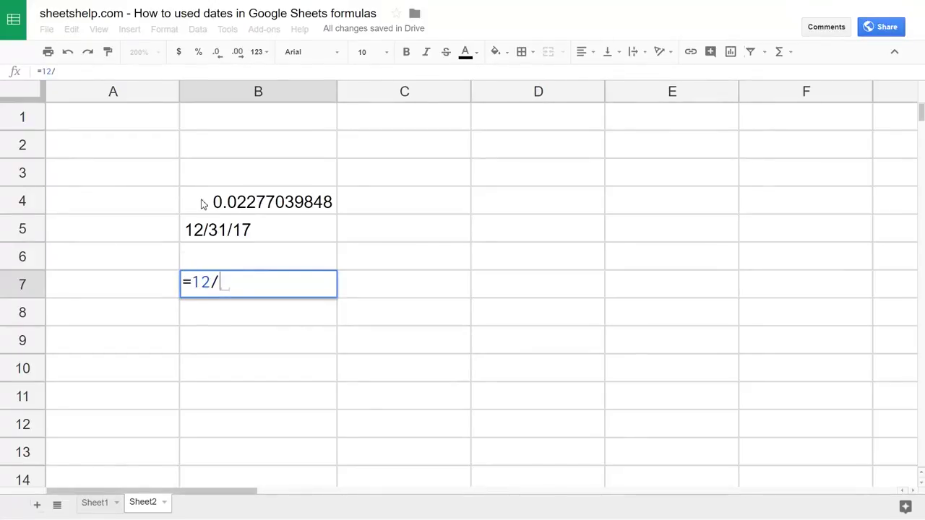
type("20/14 1")
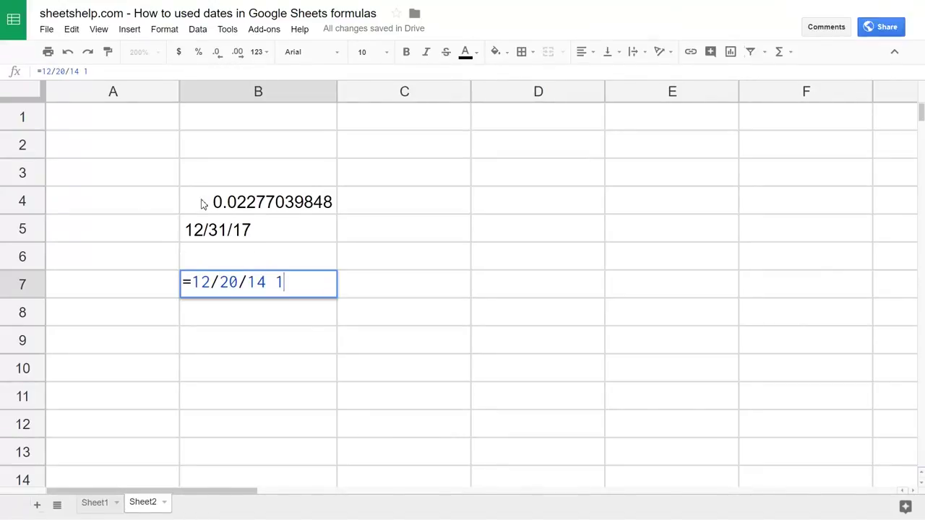
type("pm\"")
Step: Fix the quotes so B7 holds ="12/20/14 1pm", displaying 12/20/14 1pm, and reopen it
key("Left")
key("Left")
key("Left")
key("Left")
key("Left")
key("Left")
key("Left")
key("Left")
key("Left")
key("Left")
key("Left")
key("Left")
key("Left")
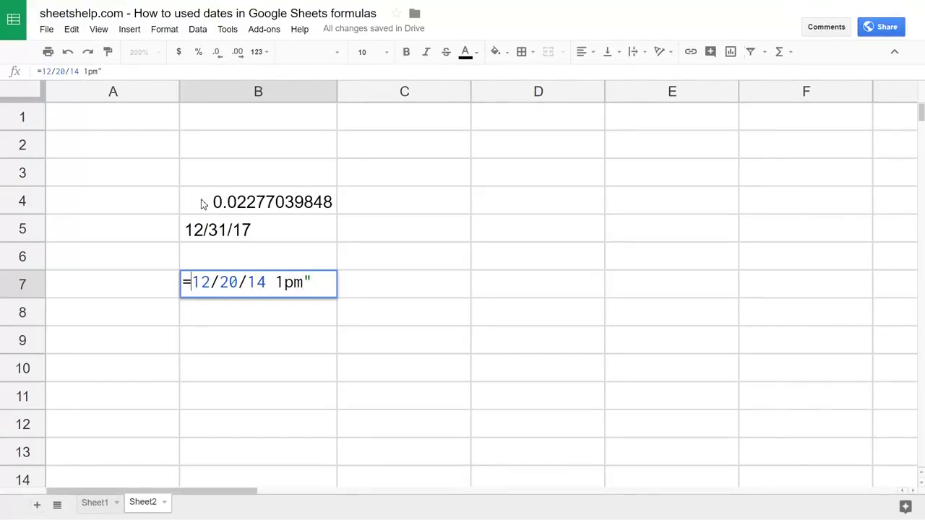
type("\"")
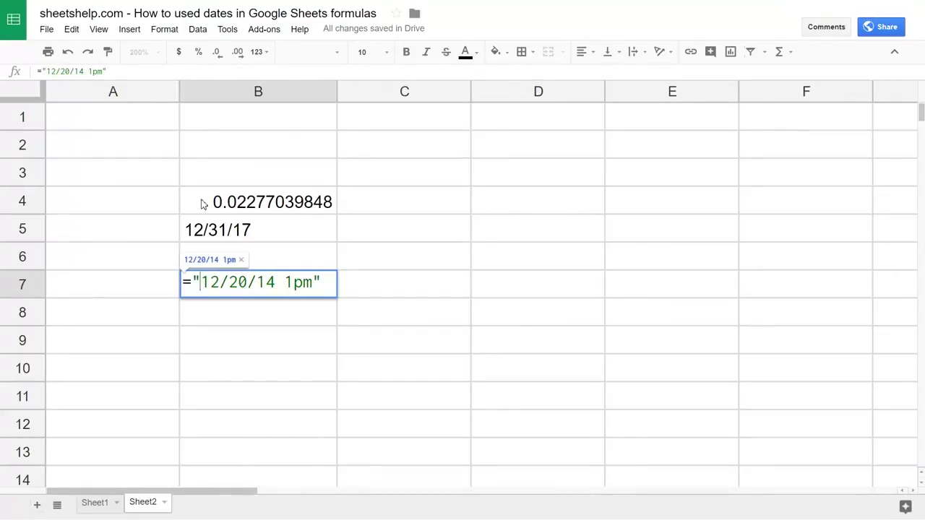
key("Right")
key("Right")
key("Right")
key("Right")
key("Right")
key("Right")
key("Right")
key("Delete")
key("Delete")
key("Delete")
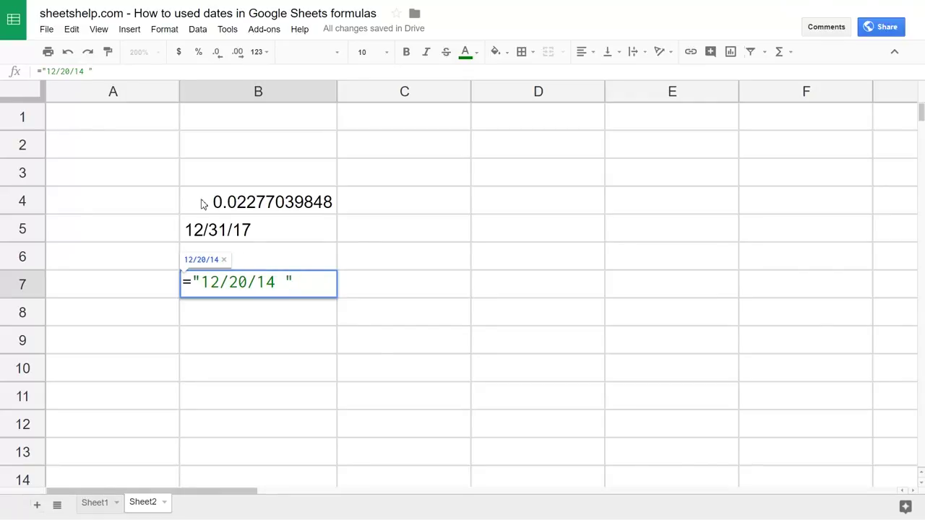
type("1")
type("pm")
key("Return")
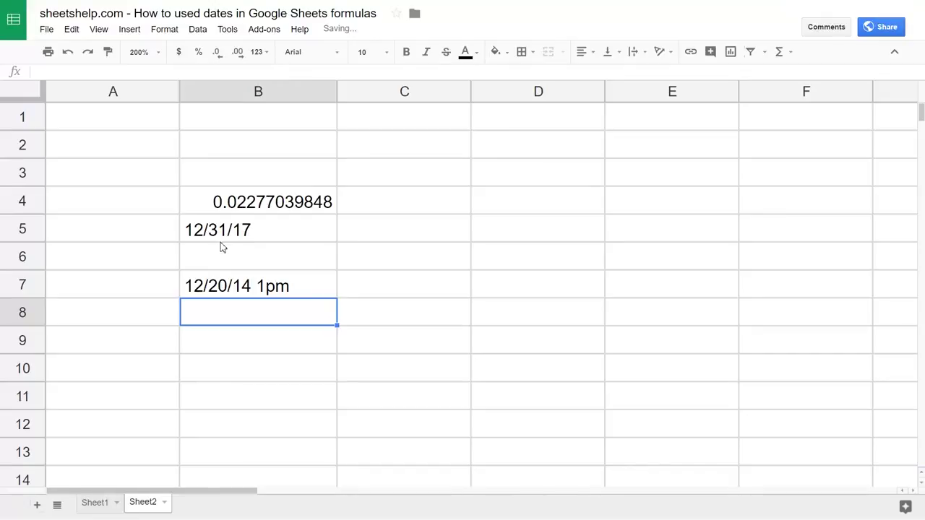
key("Up")
key("Return")
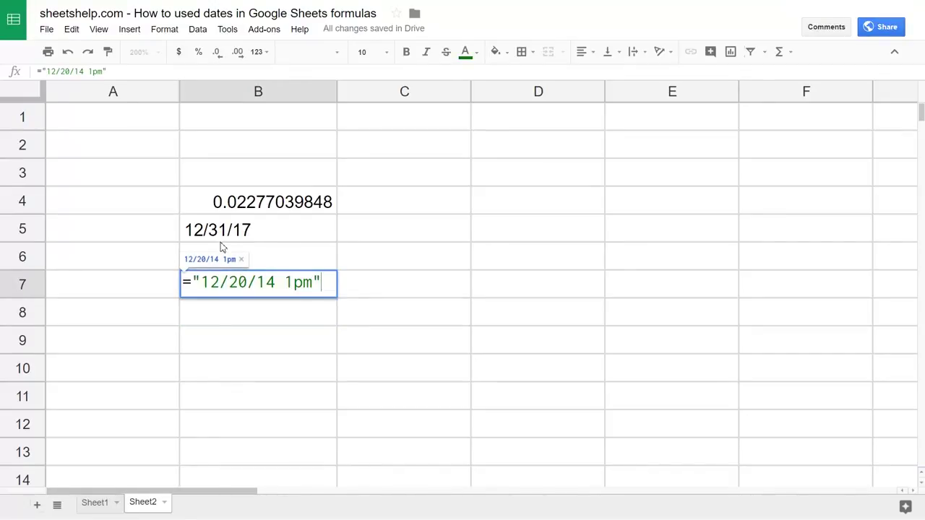
Step: Append -"12/1/15" to B7's formula to subtract that date, and check it
type("-")
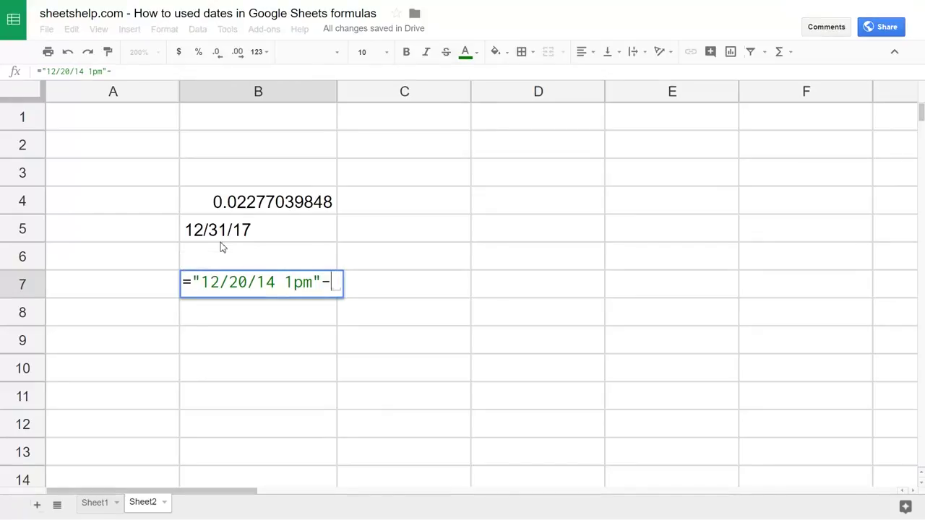
type("\"")
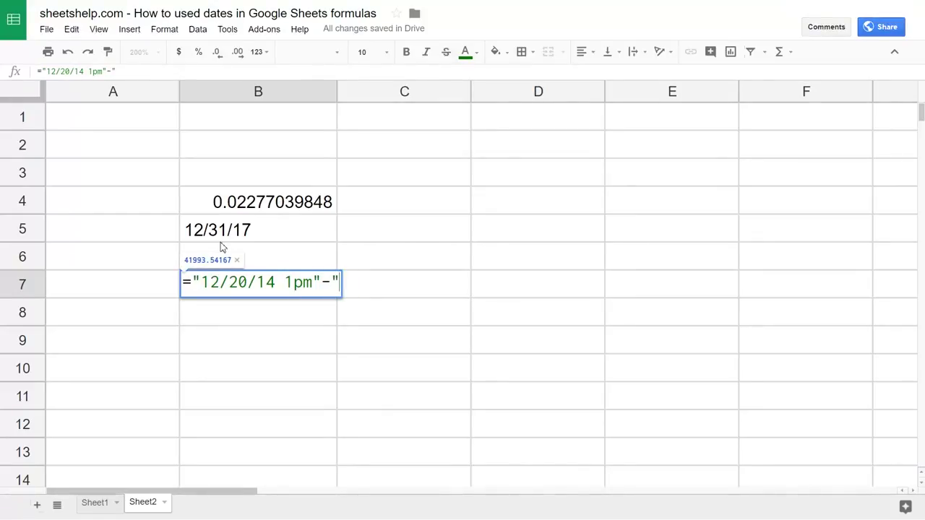
type("12/")
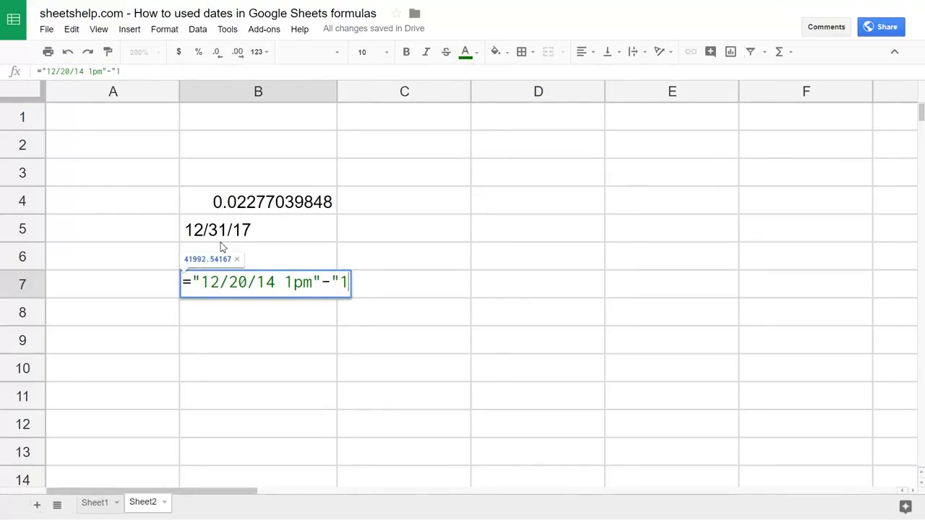
type("1/")
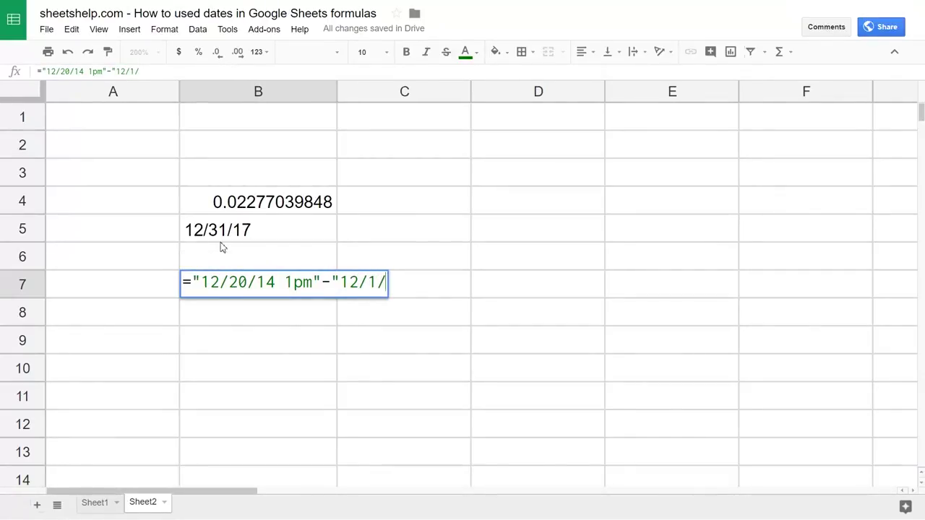
type("15")
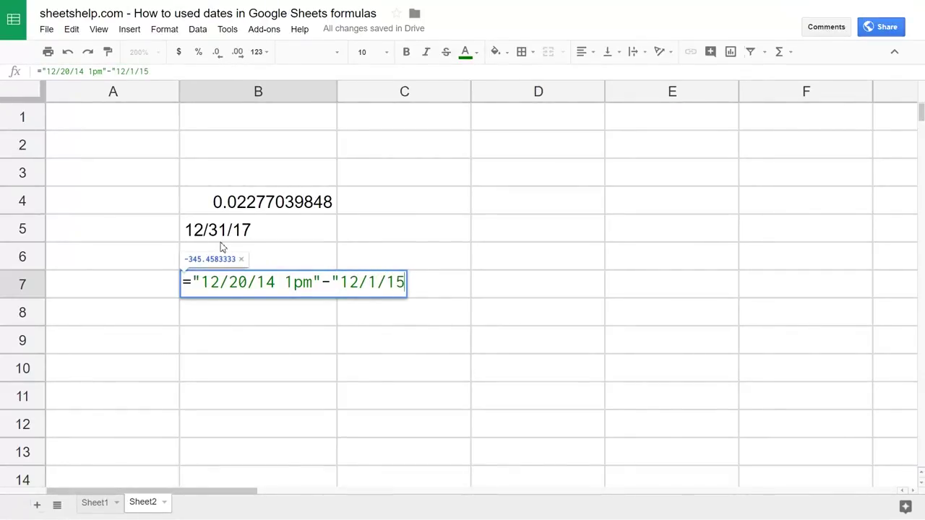
type("\"")
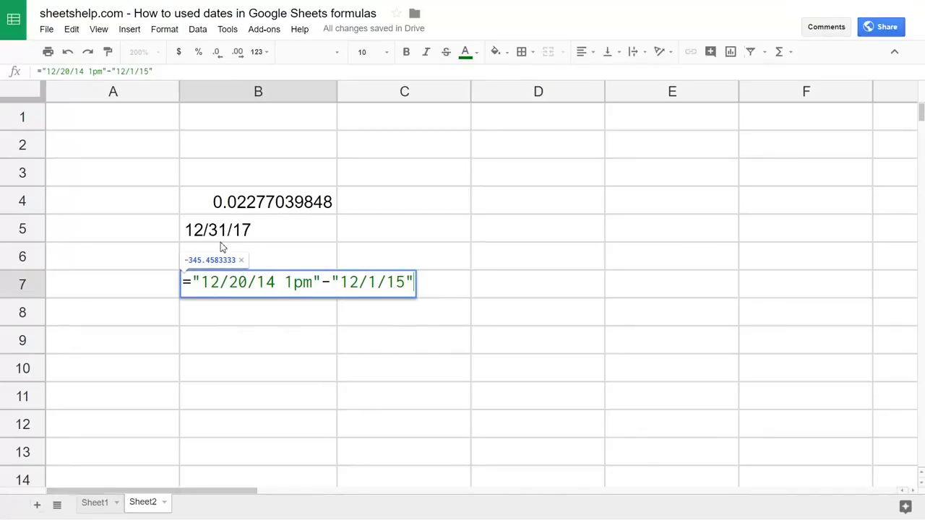
key("Return")
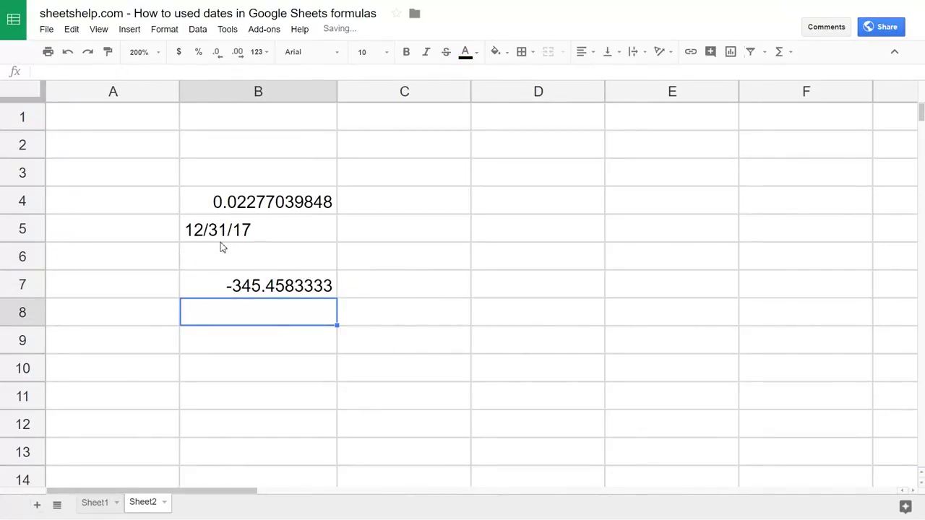
key("Up")
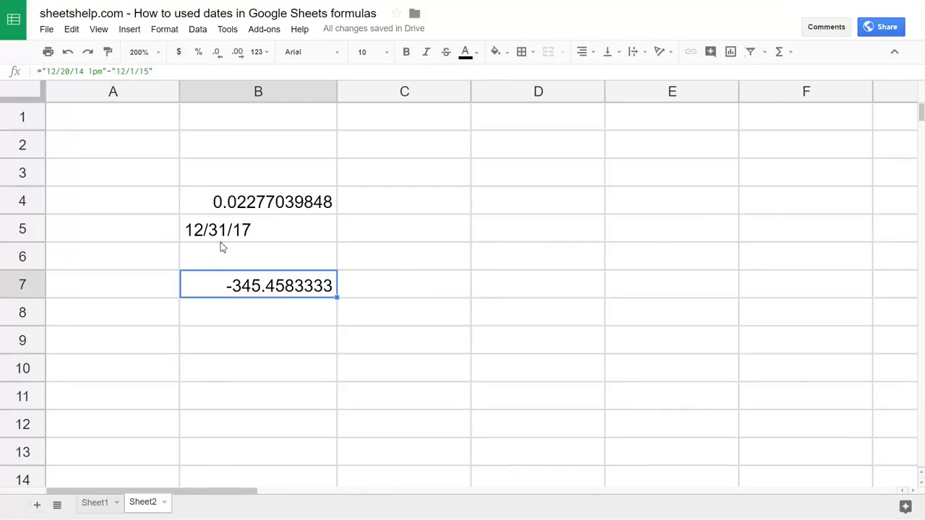
Step: Clear the earlier values from B4:D8 and reselect B4
key("Down")
key("Down")
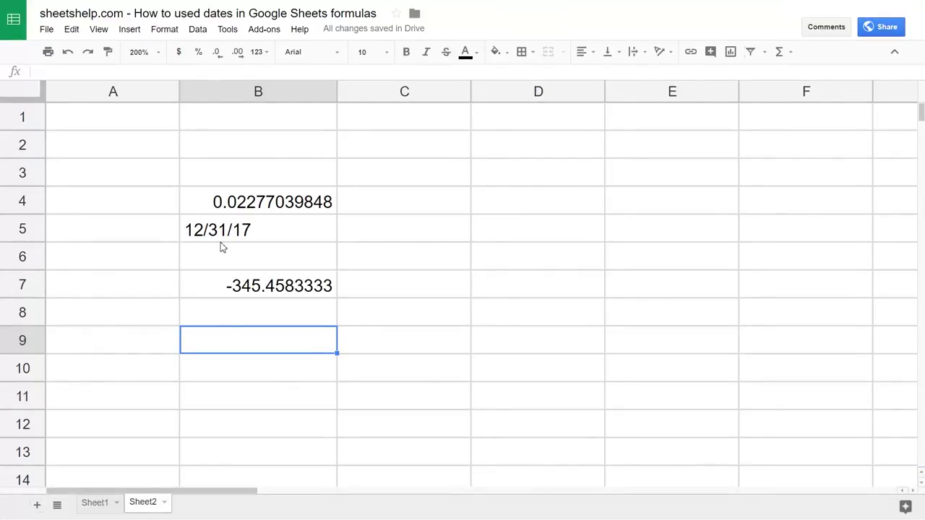
key("ctrl+z")
left_click(256, 215)
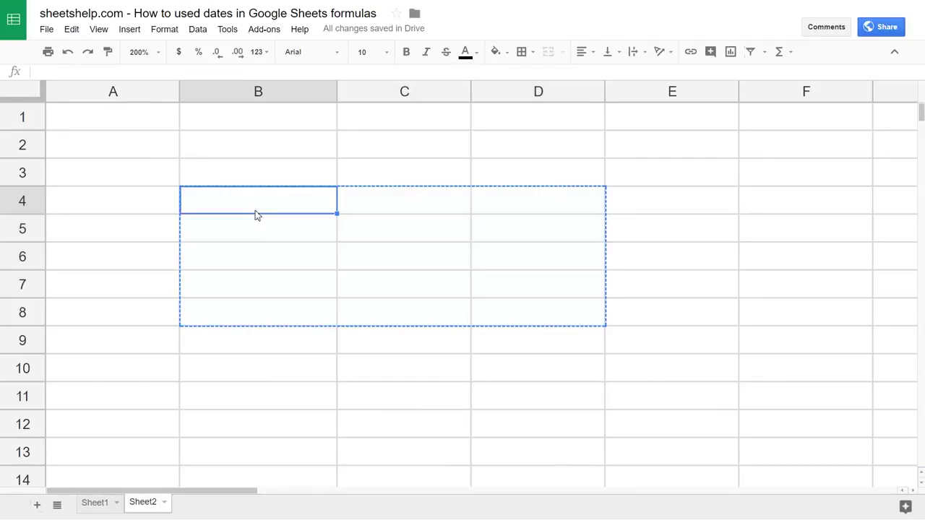
Step: Enter 12/31/17 in B4 and 12/31/16 in C4, then start a D4 formula referencing B4
type("12/31/17")
key("Return")
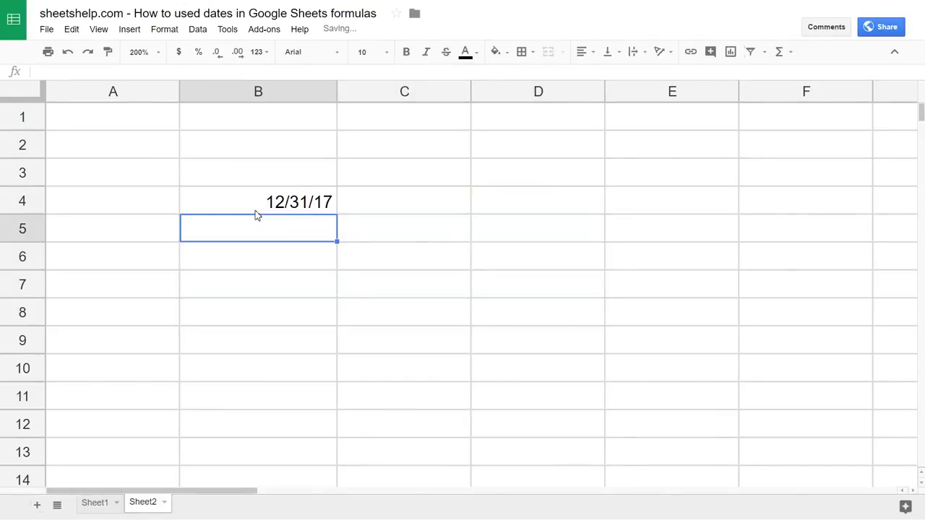
key("Up")
key("Right")
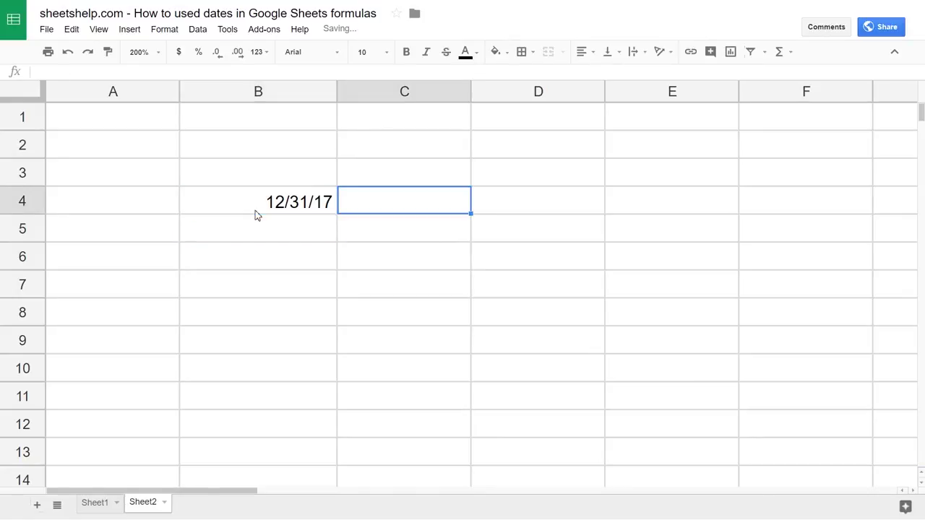
type("12/31/")
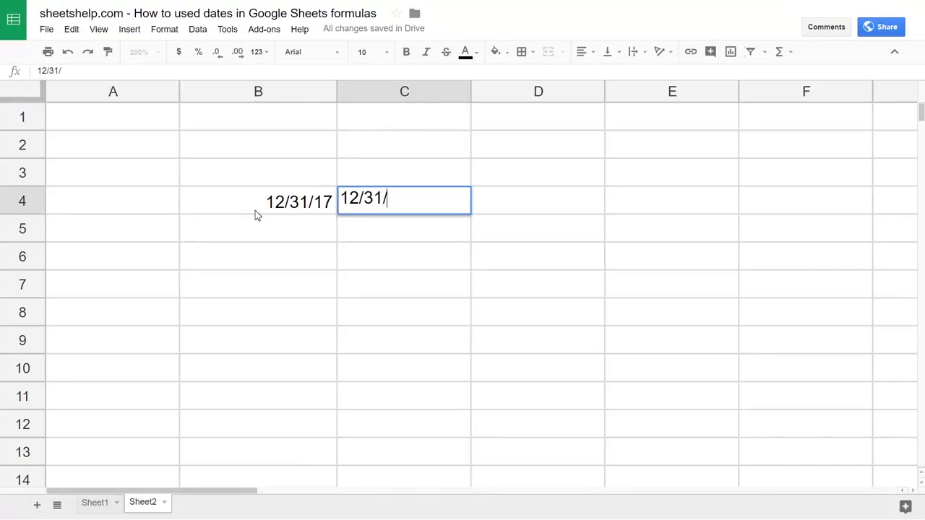
type("16")
key("Return")
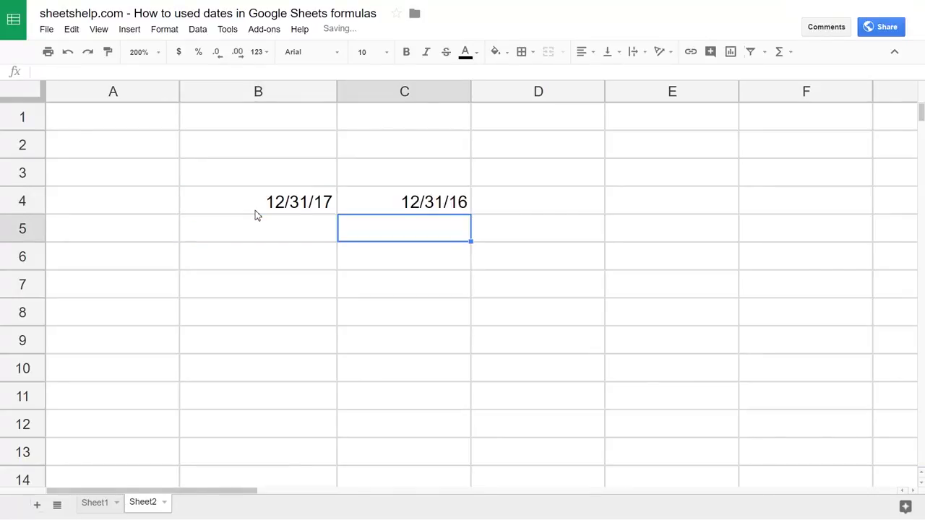
key("Up")
key("Right")
type("=")
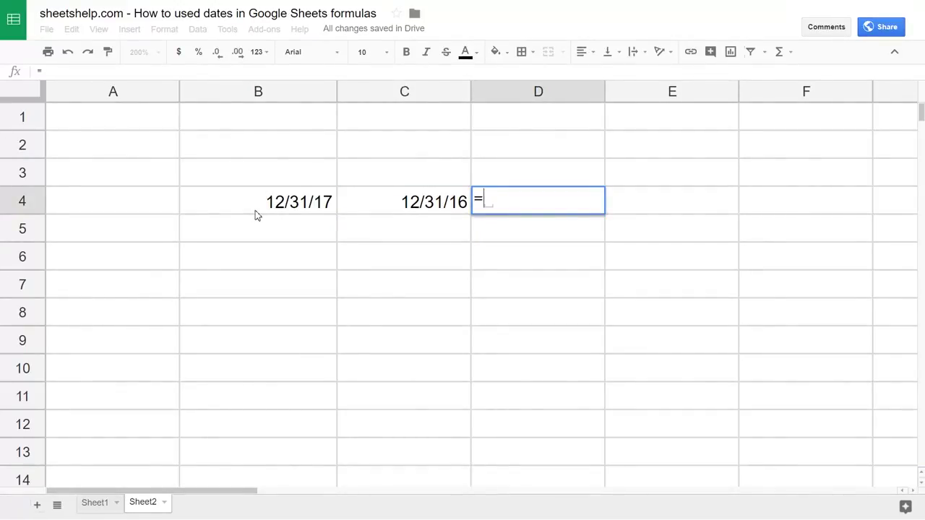
left_click(255, 214)
Step: Finish D4 as =B4-C4, giving 365, check C4 and B4, and type 12/31/17 12am in B5
type("-C4")
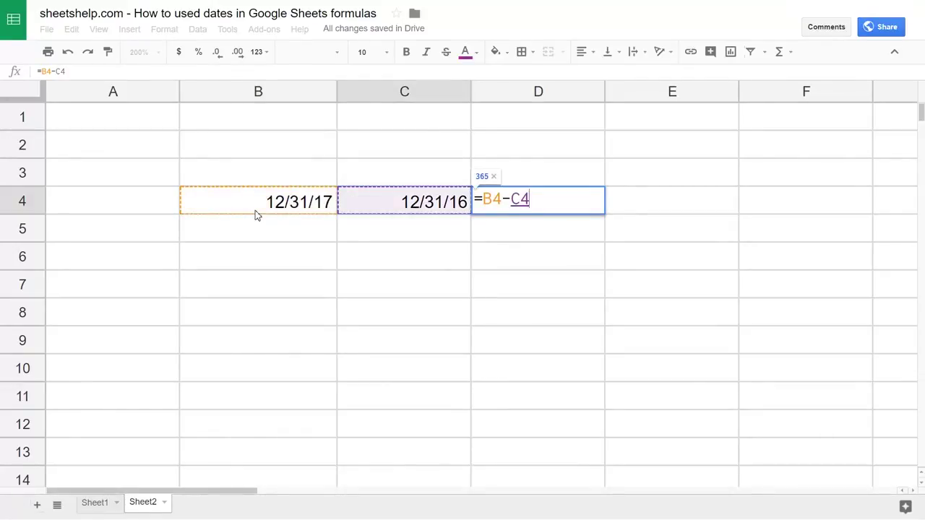
key("Return")
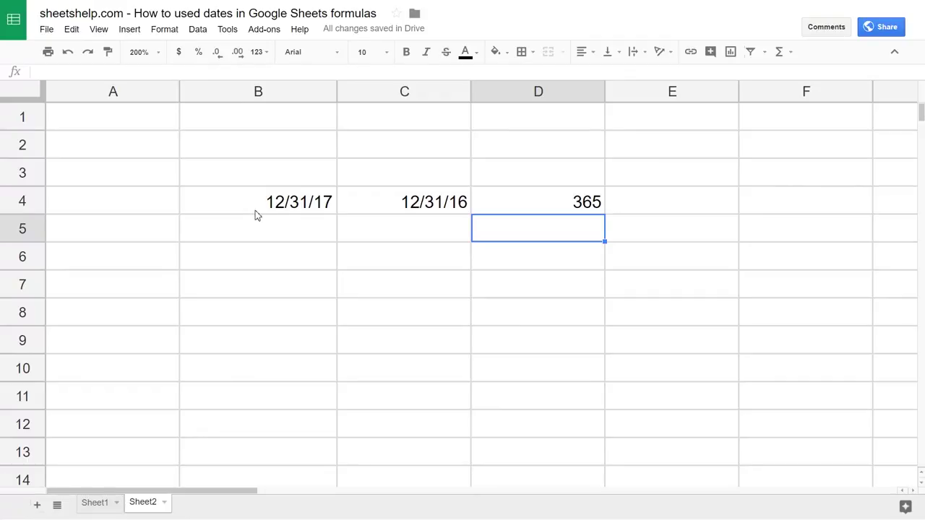
key("Up")
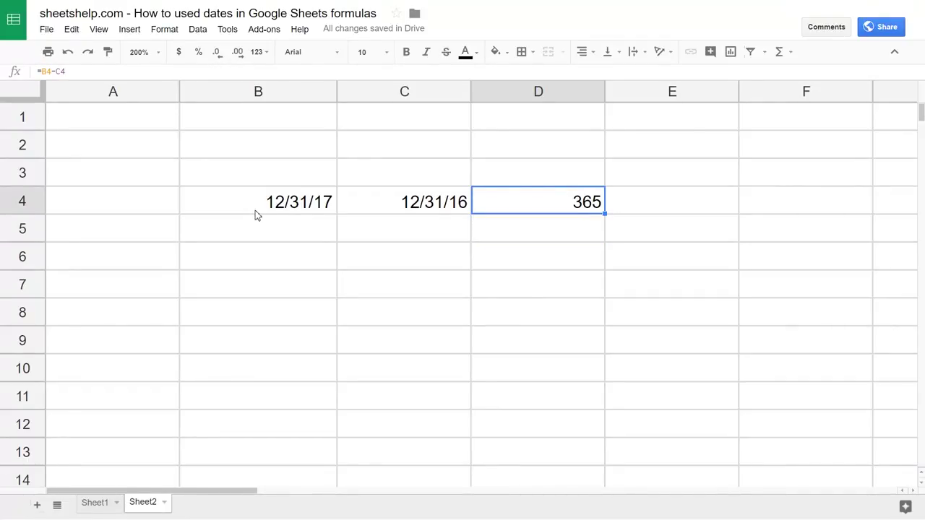
key("Left")
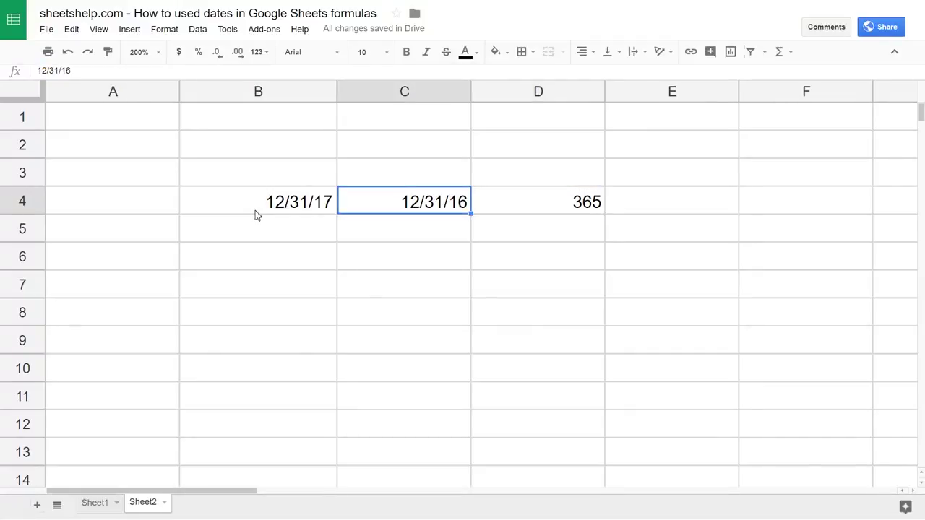
key("Left")
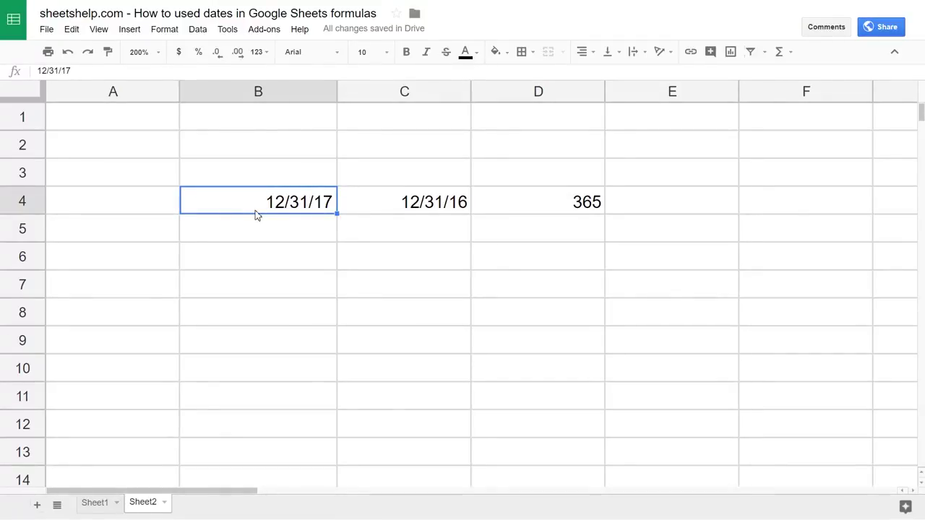
key("Down")
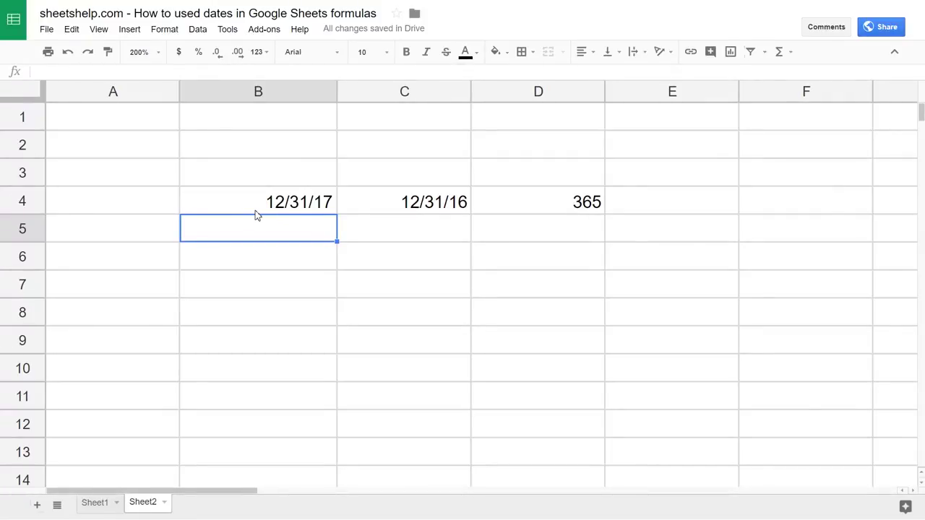
type("12")
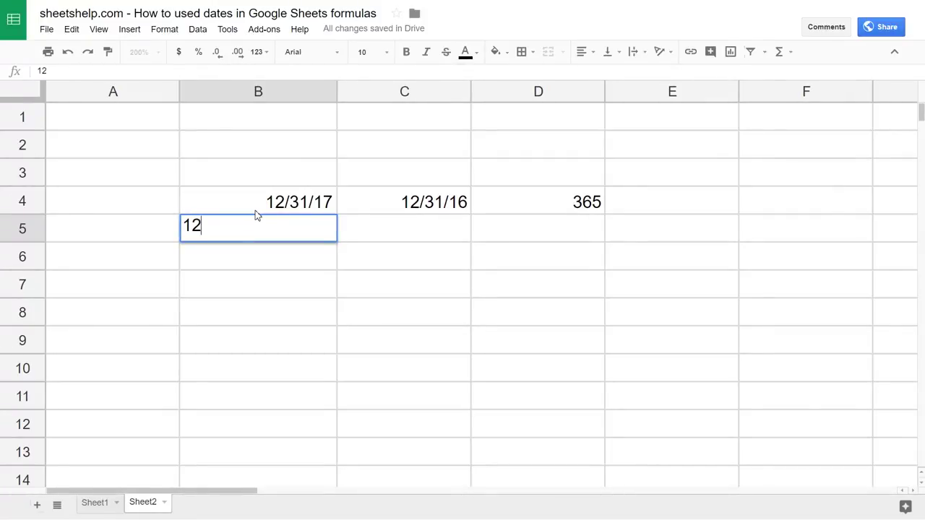
type("/31/17 12am")
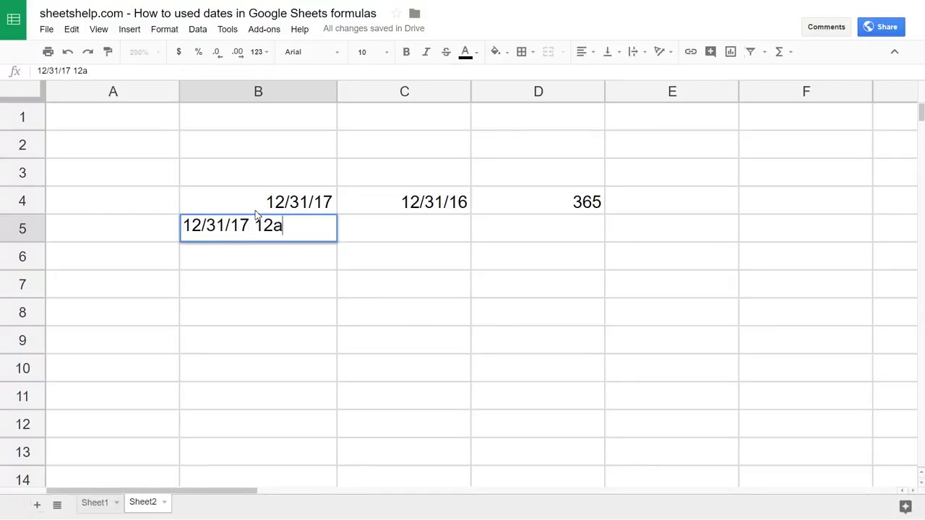
Step: Commit 12/31/17 12am in B5 and change D4's formula to =B5-C4
key("Return")
key("Up")
key("Up")
key("Right")
key("Right")
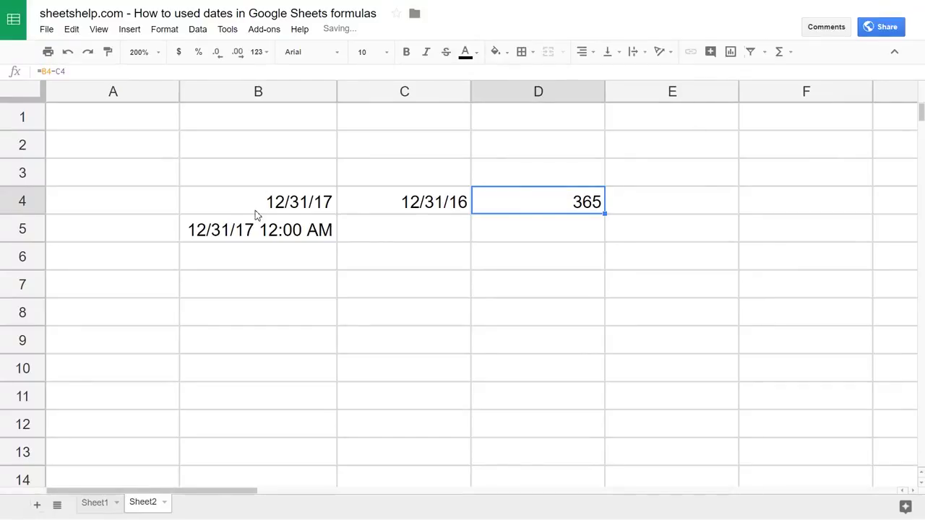
key("Return")
key("Left")
key("Left")
key("Left")
key("BackSpace")
type("5")
key("Return")
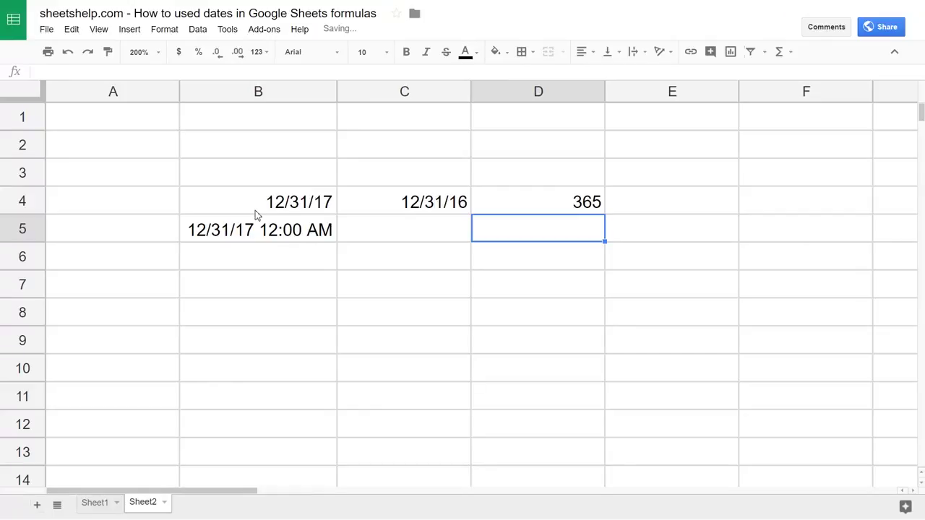
Step: Clear the contents of B4:D5
key("shift+Left")
key("shift+Left")
key("shift+Up")
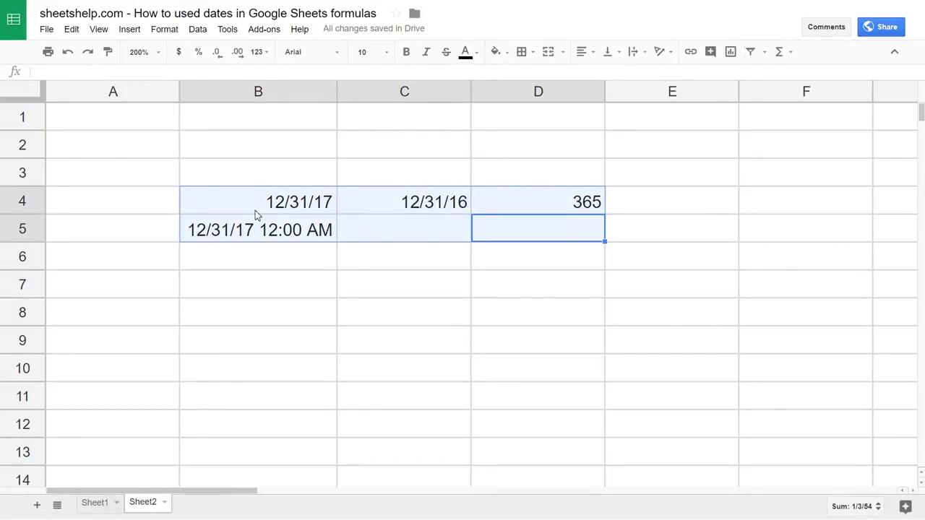
key("Delete")
key("Left")
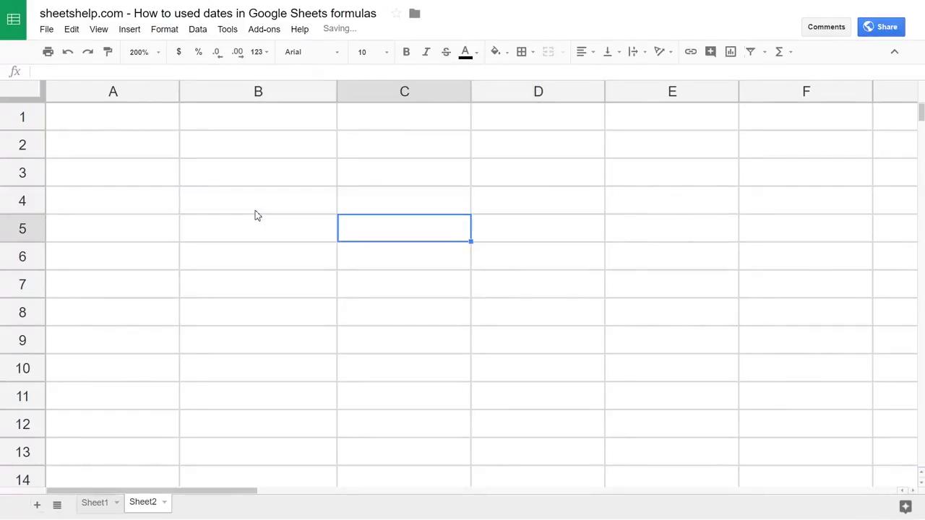
Step: Enter 2017, 3 and 4 into B4, C4 and D4
key("Left")
key("Up")
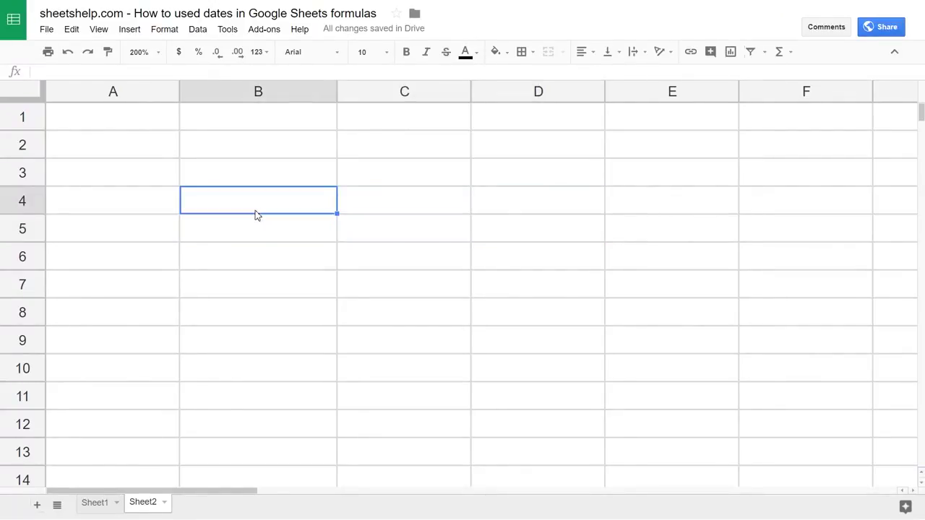
type("2017")
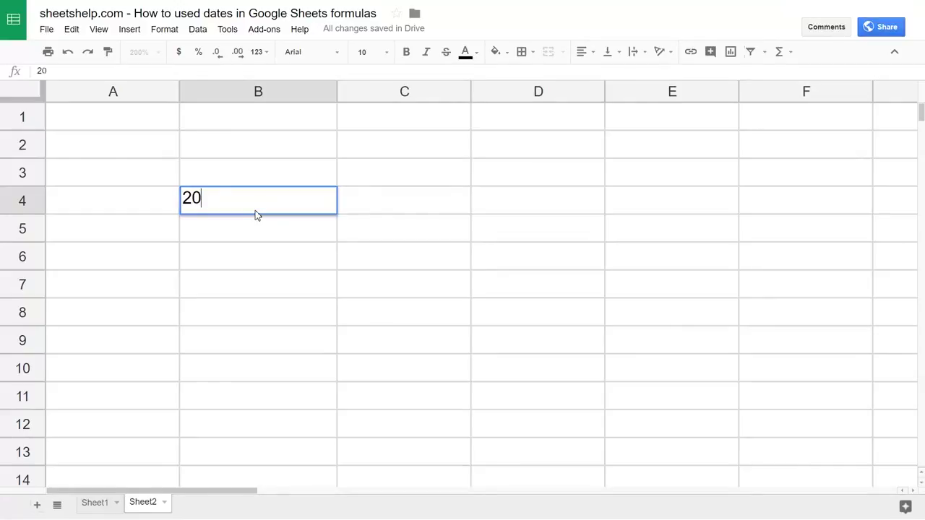
key("Tab")
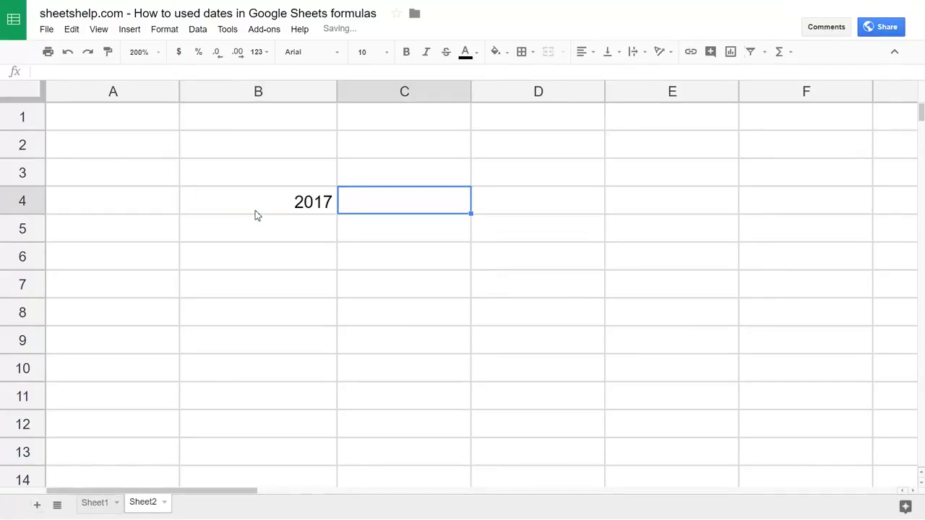
type("3")
key("Tab")
type("4")
key("Tab")
key("Return")
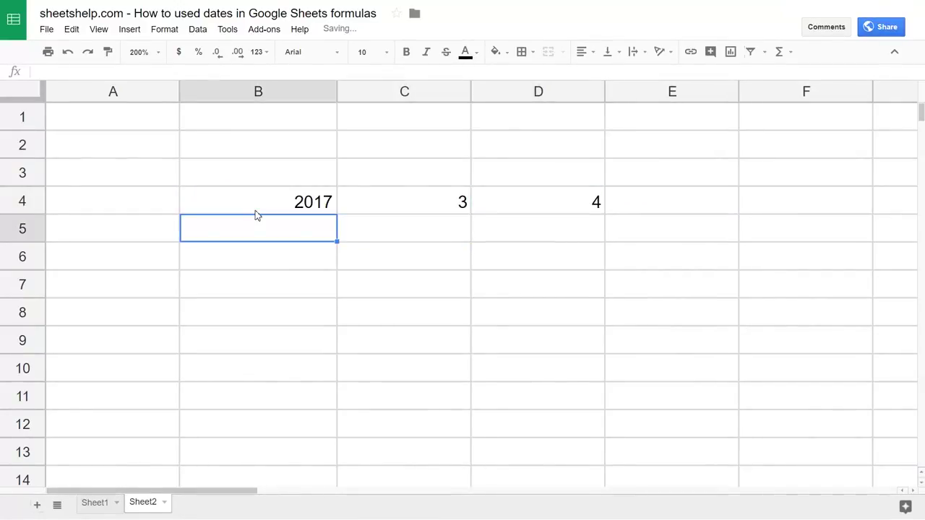
Step: Enter 2015, 5 and 2 into B5:D5, then begin =date( in E4
type("2015")
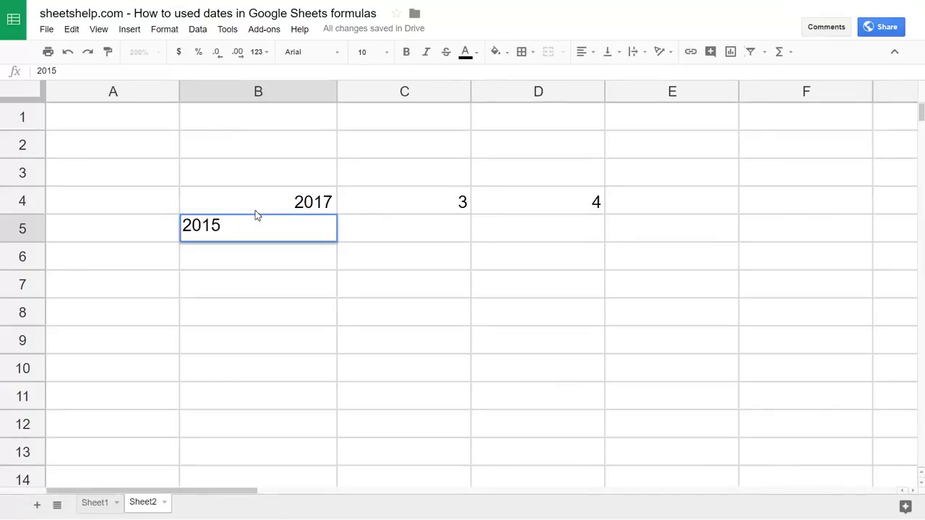
key("Tab")
type("5")
key("Tab")
type("2")
key("Tab")
key("Left")
key("Left")
key("Up")
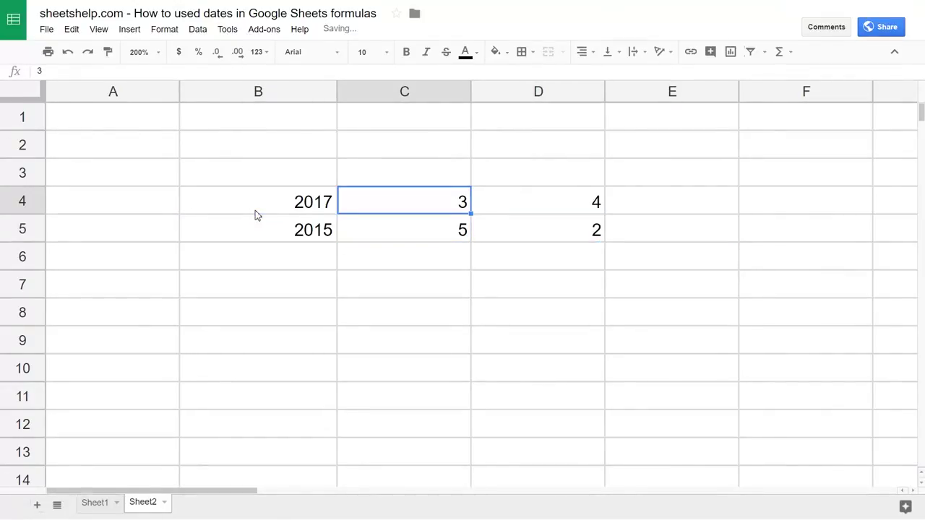
key("Right")
key("Left")
key("Left")
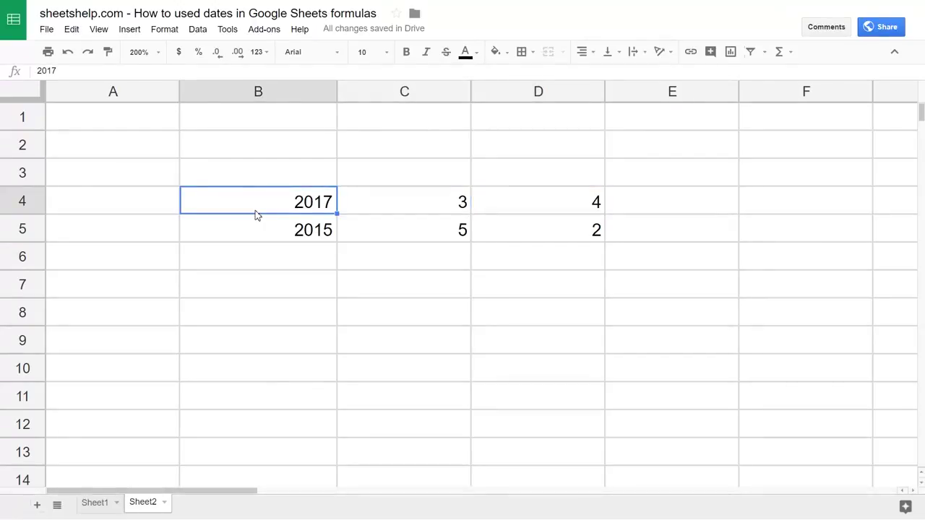
key("Right")
key("Right")
key("Right")
type("=")
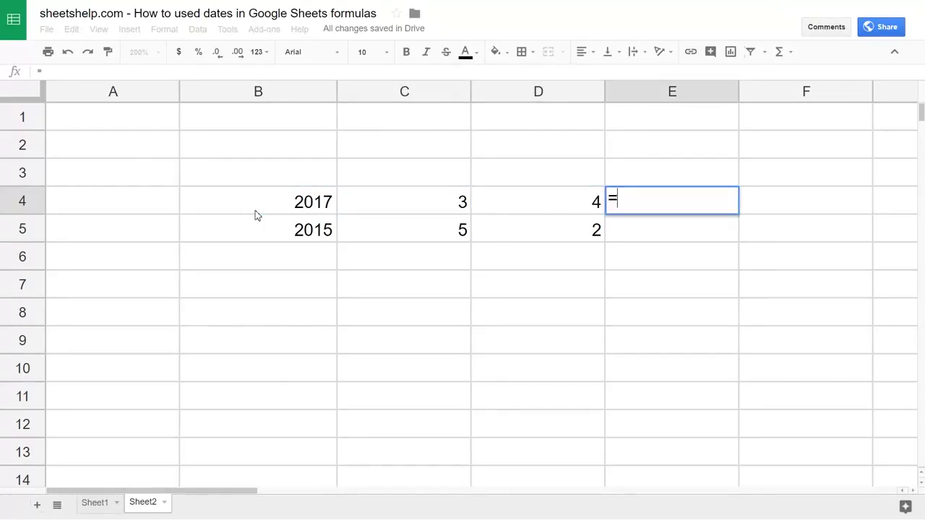
type("date(")
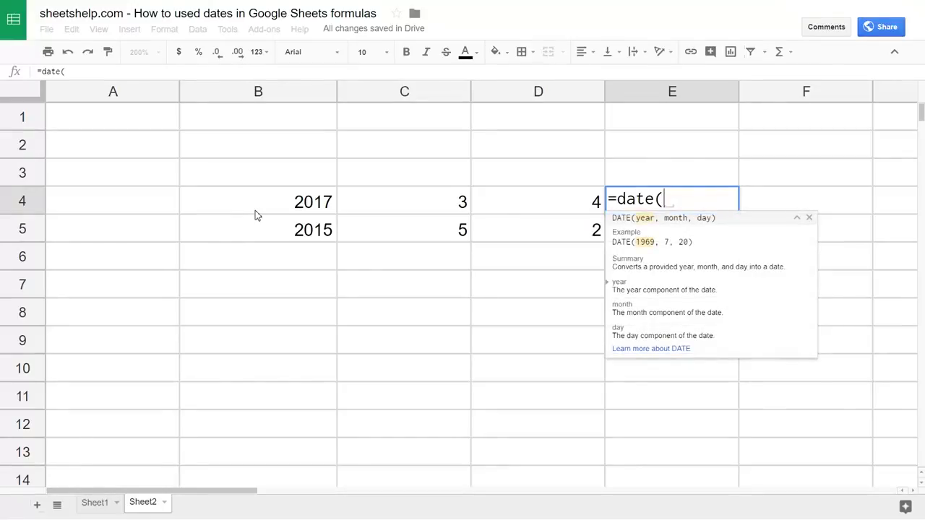
Step: Complete E4 as =date(B4,C4,D4), showing 3/4/2017
key("Left")
key("Left")
key("Left")
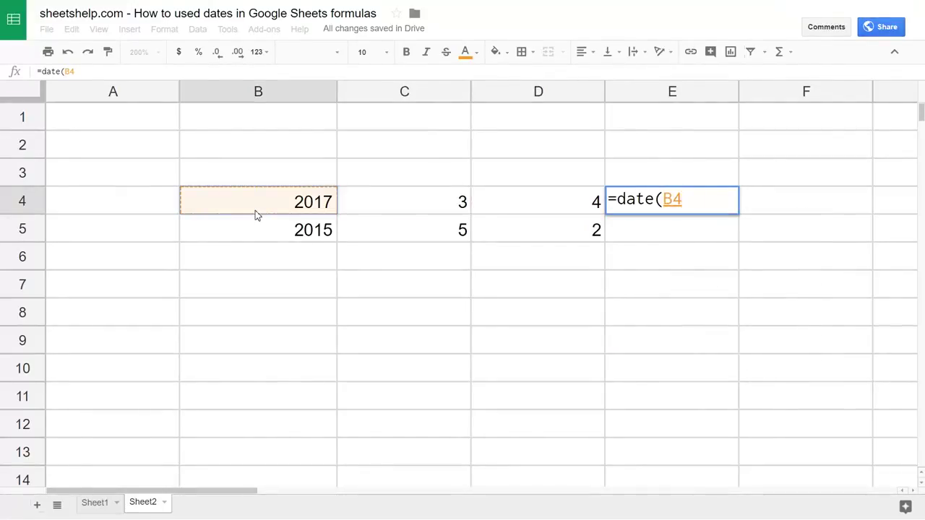
type(",")
key("Left")
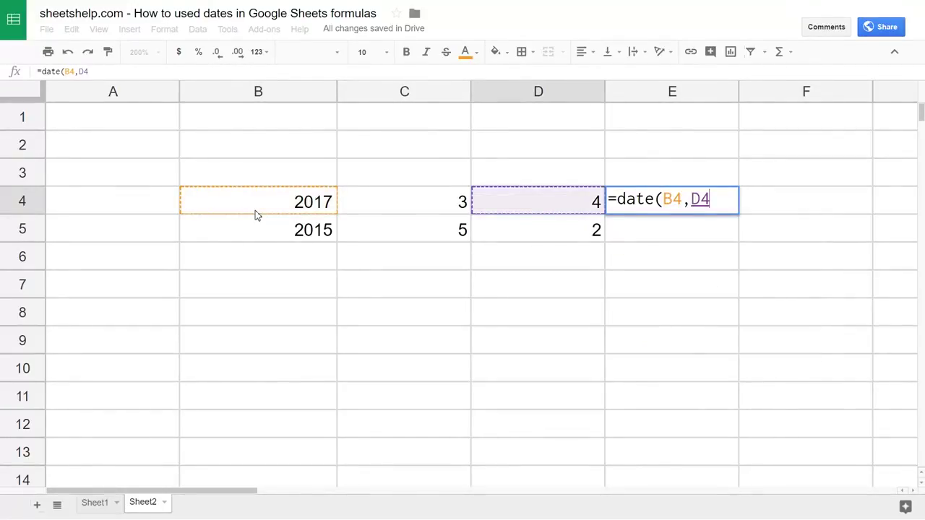
key("Left")
type(",")
key("Left")
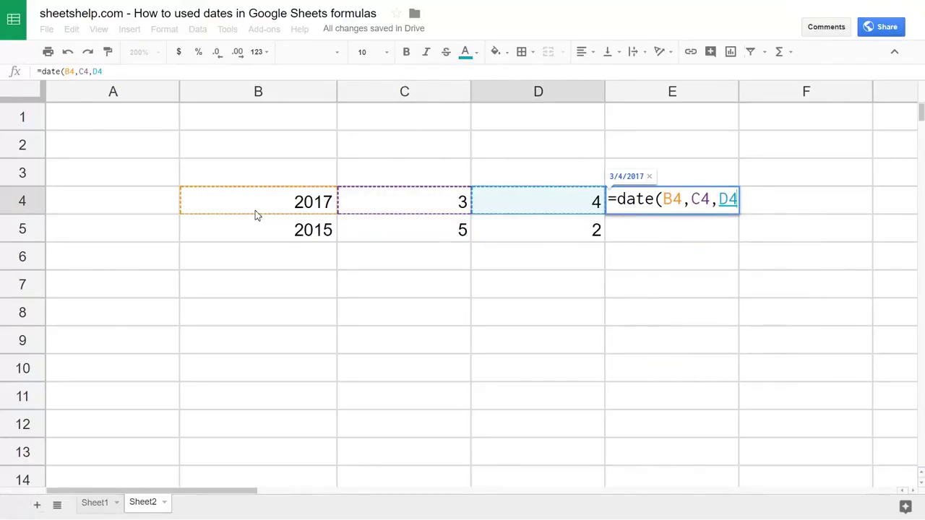
type(")")
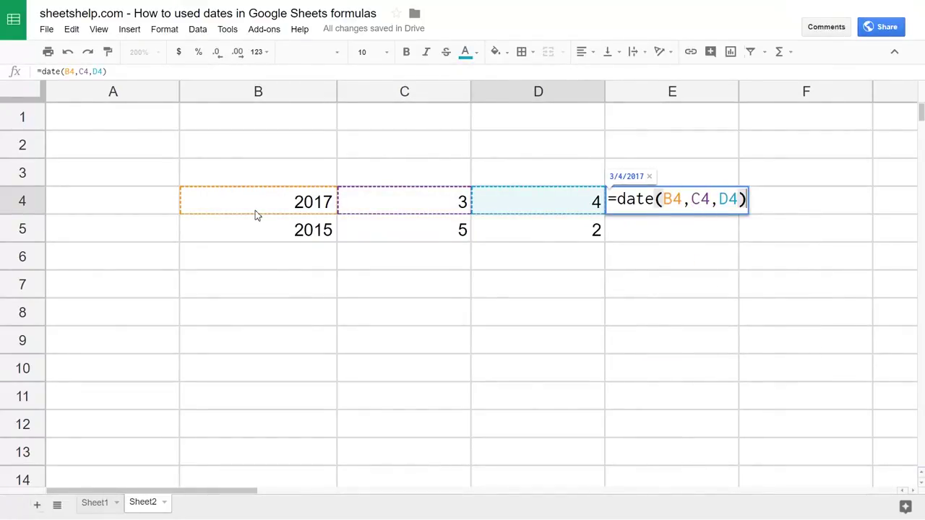
key("Return")
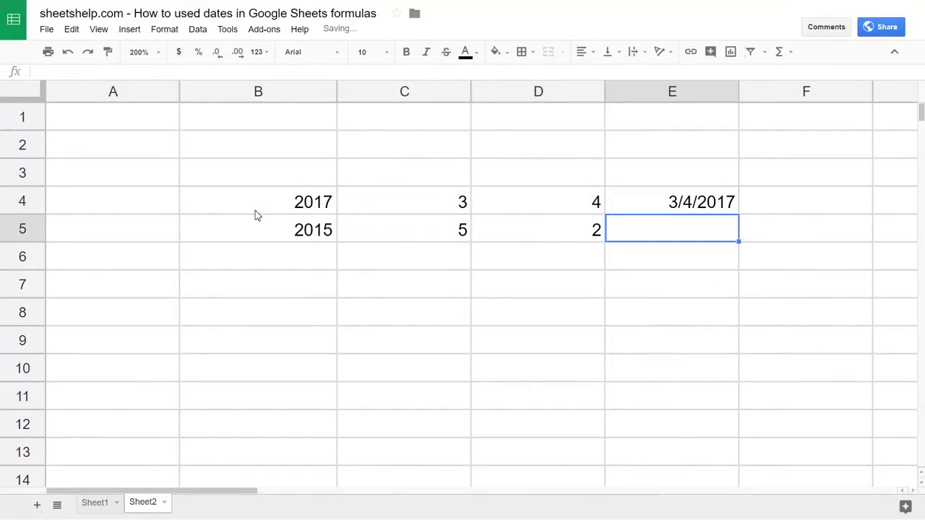
Step: Copy E4's DATE formula into E5 so it returns 5/2/2015
key("Up")
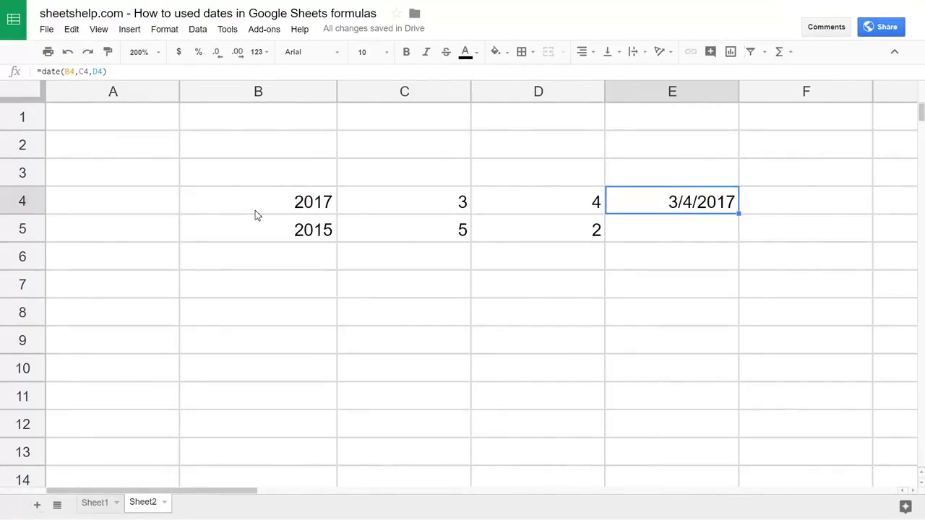
key("ctrl+c")
key("Down")
key("ctrl+v")
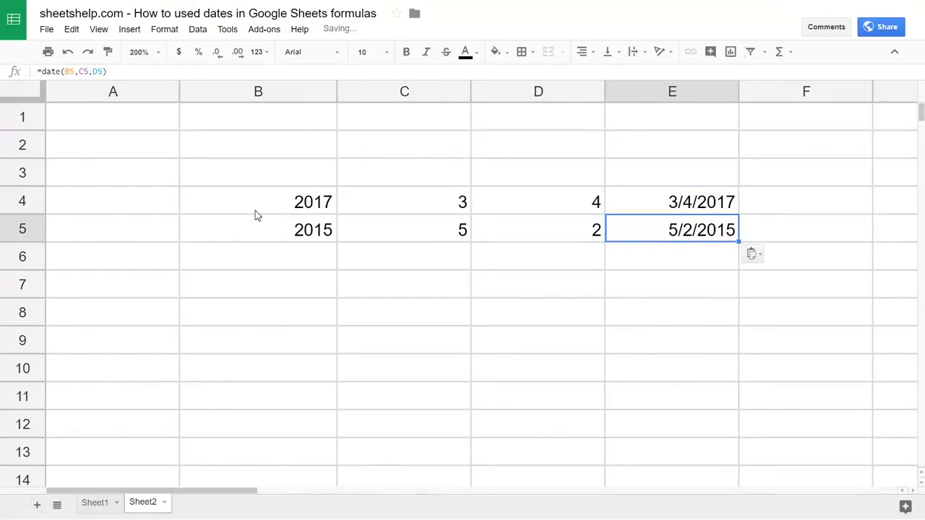
type("`")
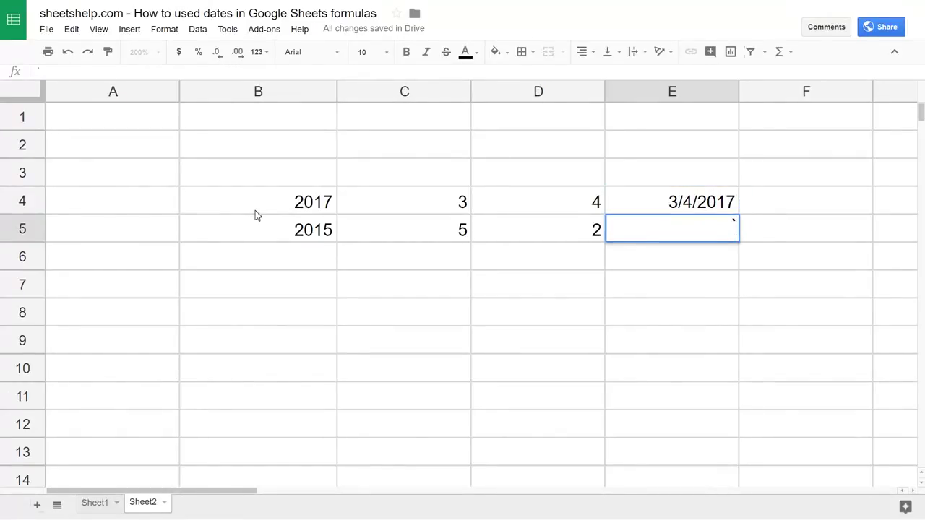
key("Escape")
key("Return")
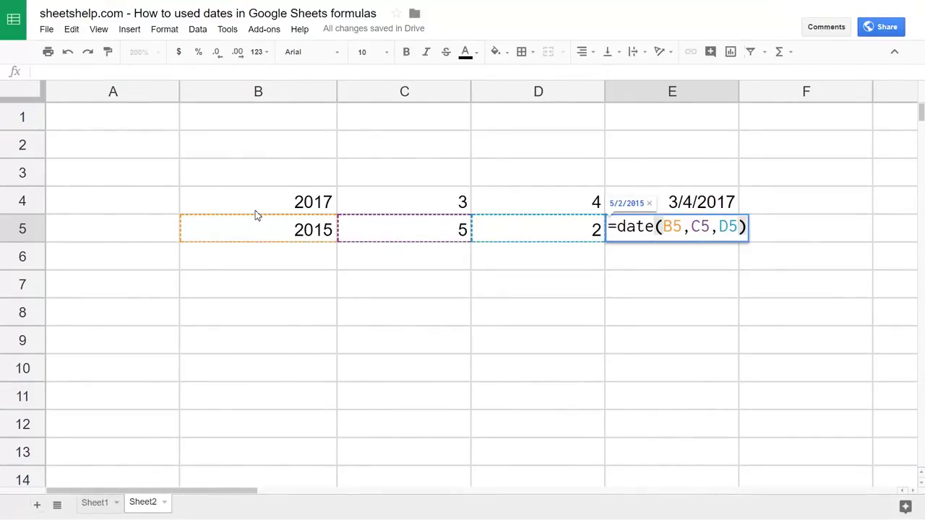
key("Escape")
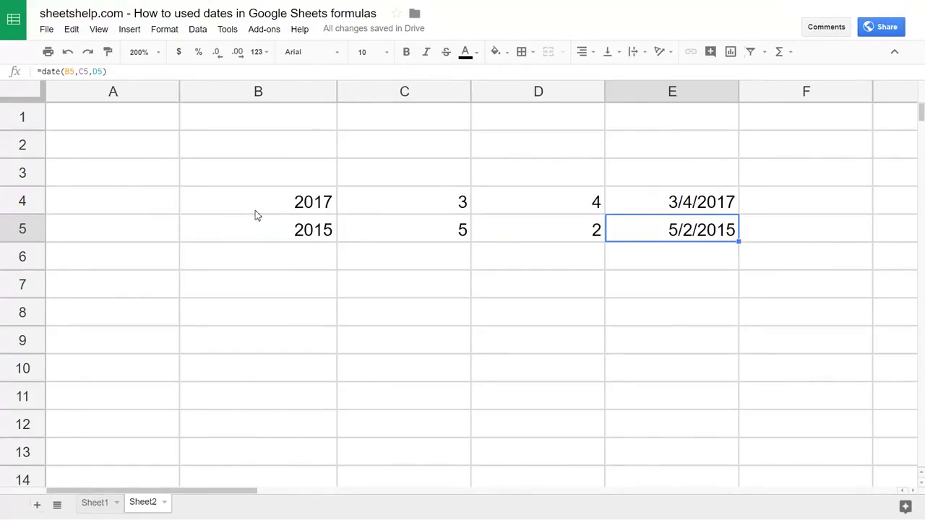
key("Up")
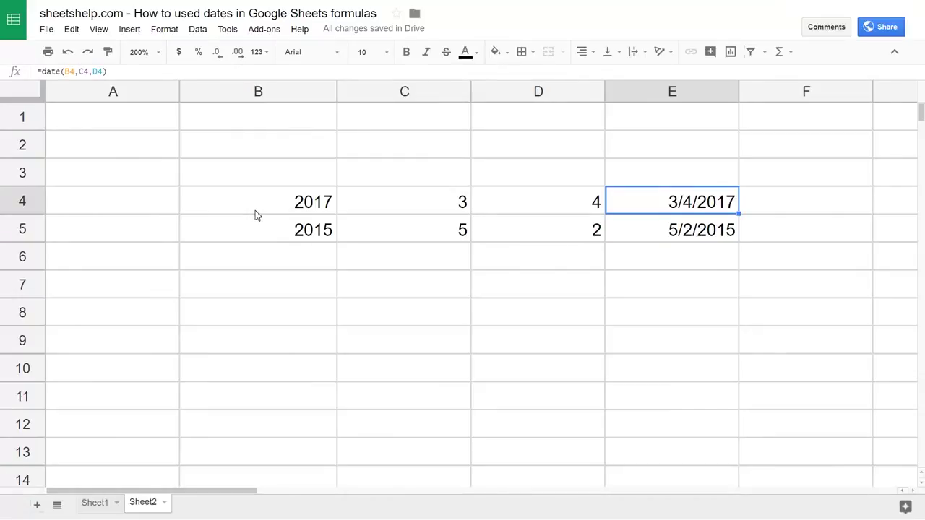
Step: Append -now() to E4's DATE formula
key("Return")
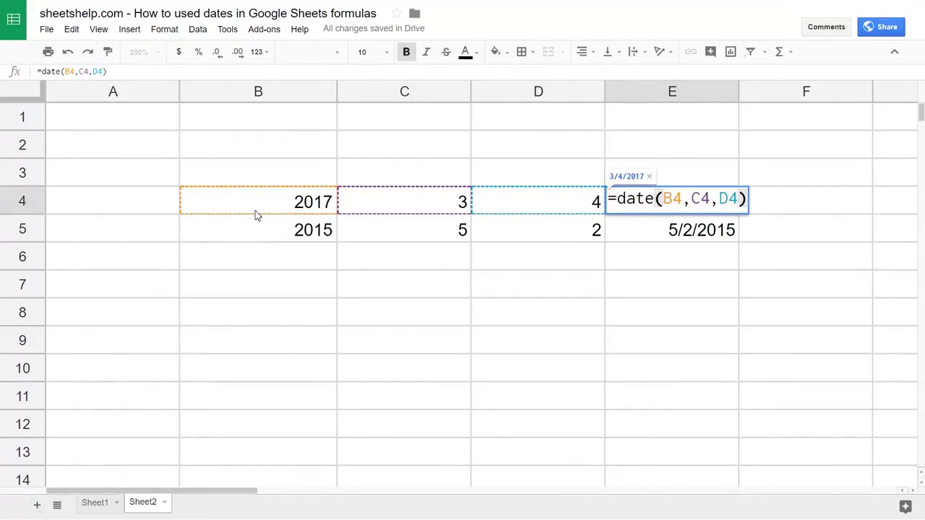
type("-")
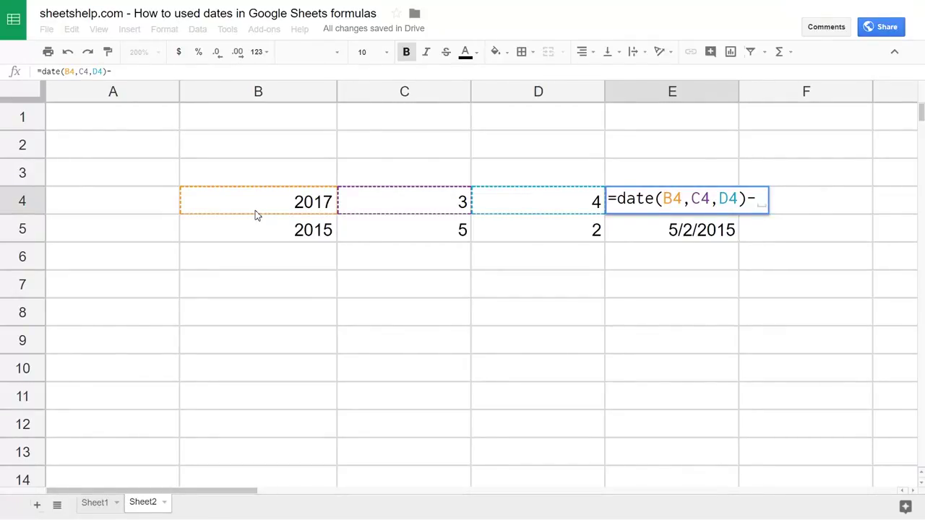
type("now")
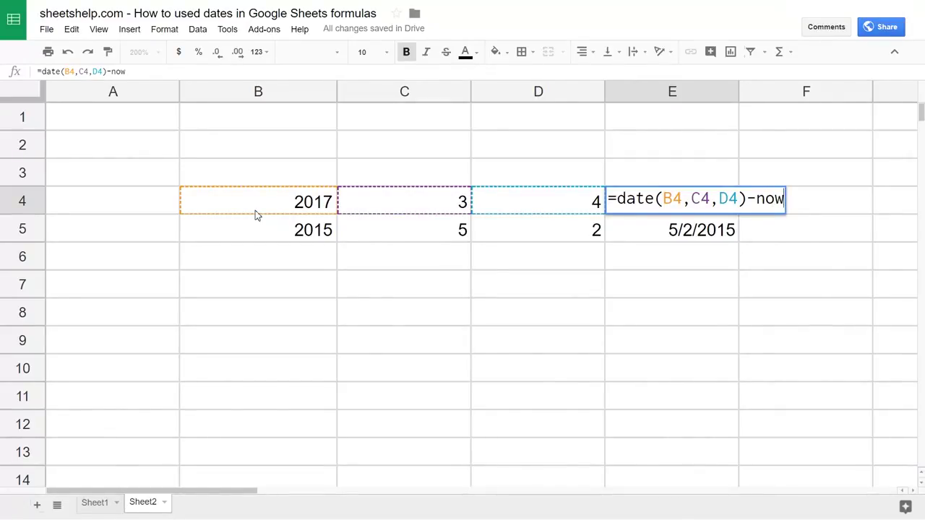
type("(")
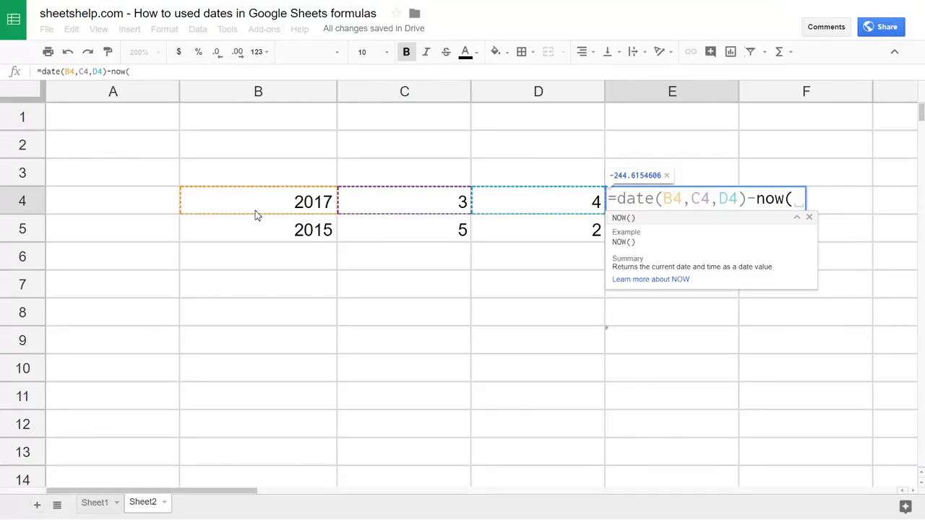
type(")")
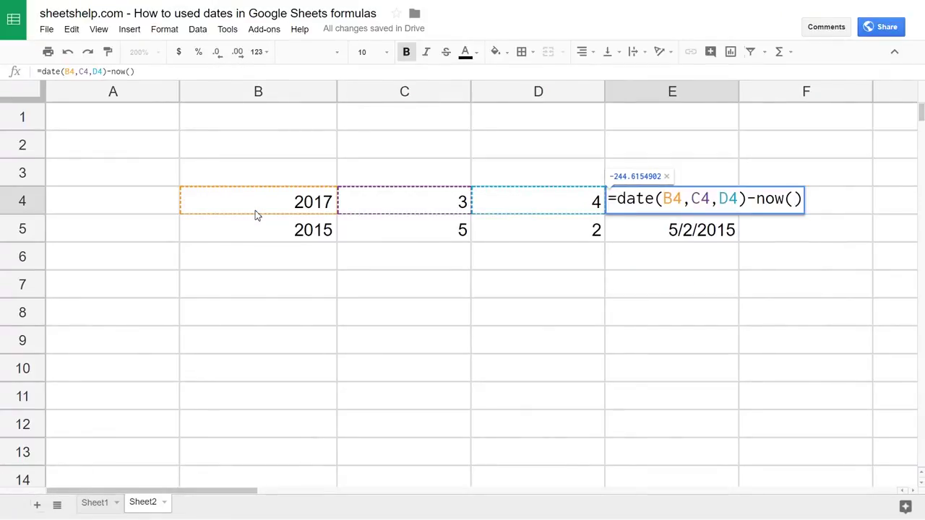
key("Return")
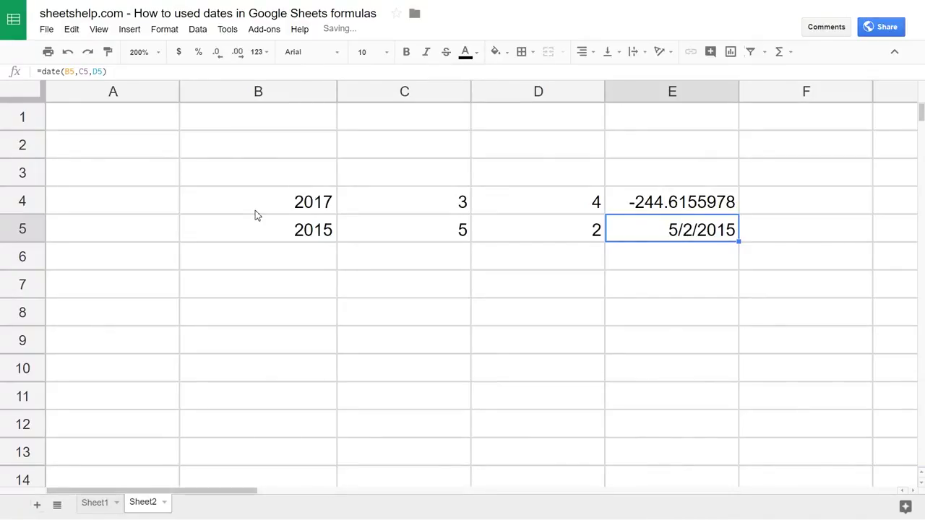
key("Up")
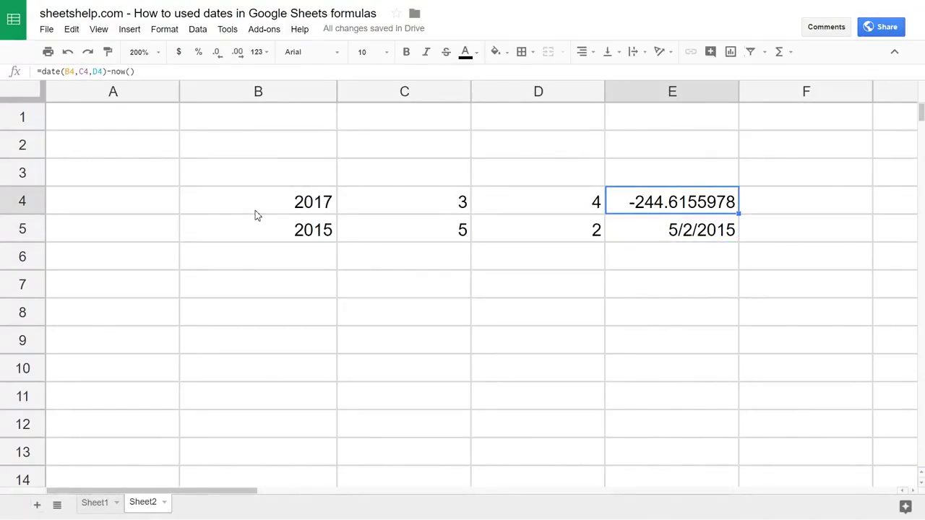
Step: Replace NOW with TODAY in E4's formula so it shows -244 days
key("Return")
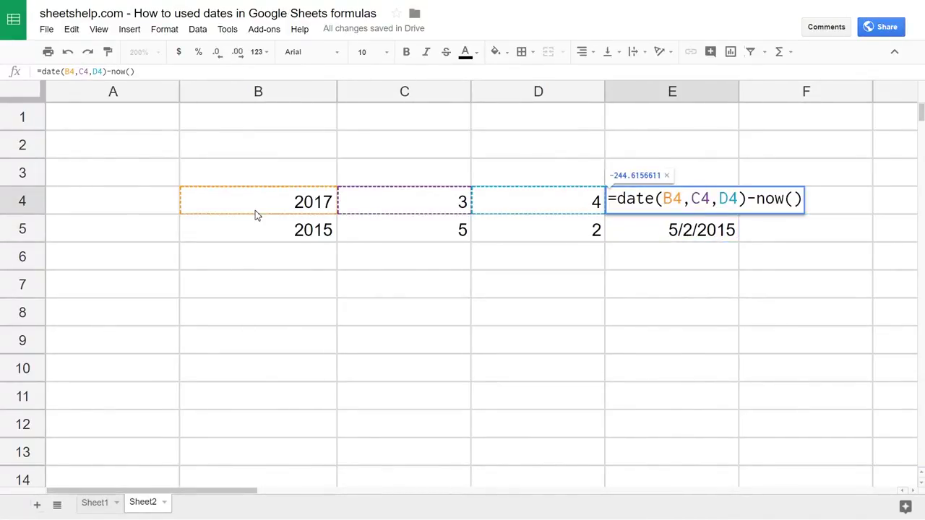
key("Left")
key("Left")
key("Left")
key("Delete")
key("BackSpace")
key("BackSpace")
type("today")
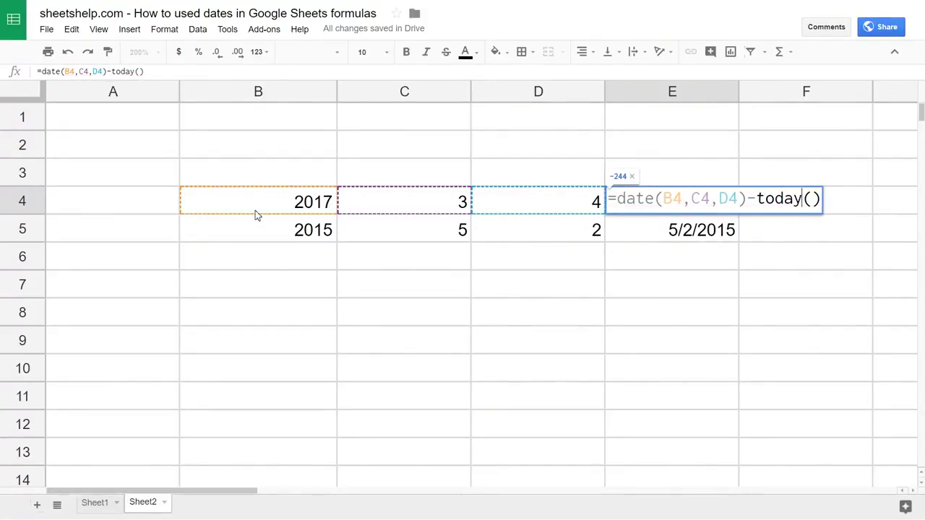
key("Tab")
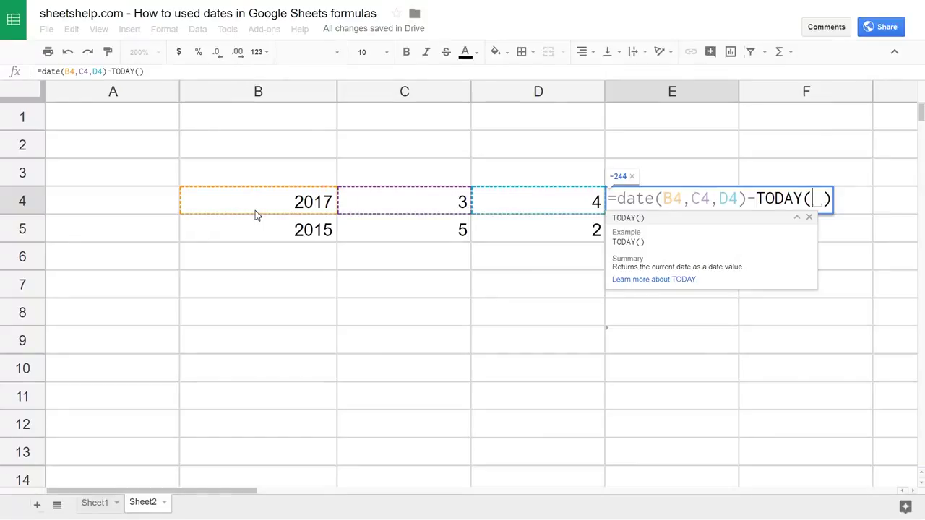
key("Return")
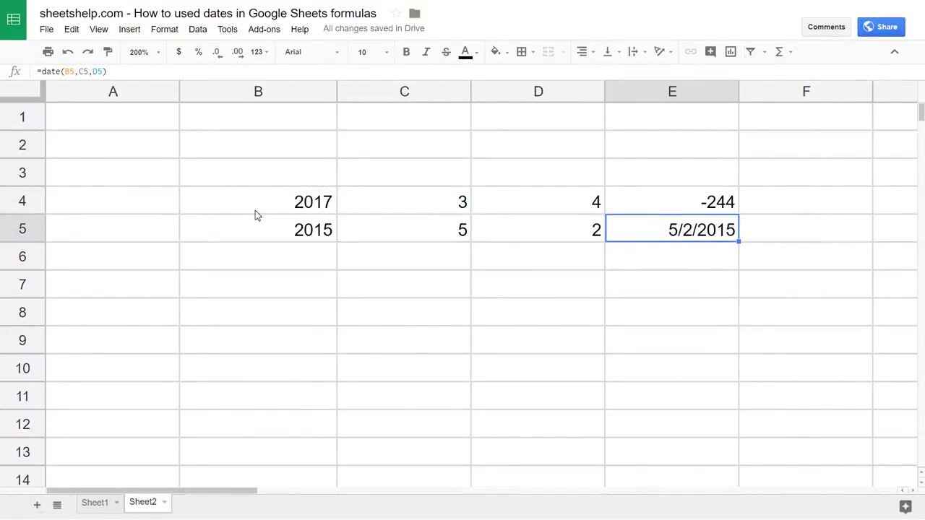
key("Left")
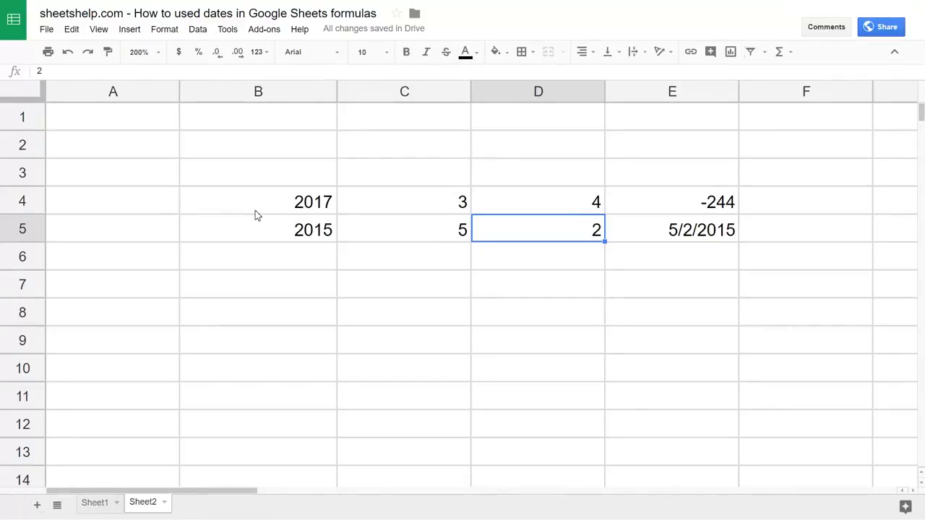
key("Down")
key("Left")
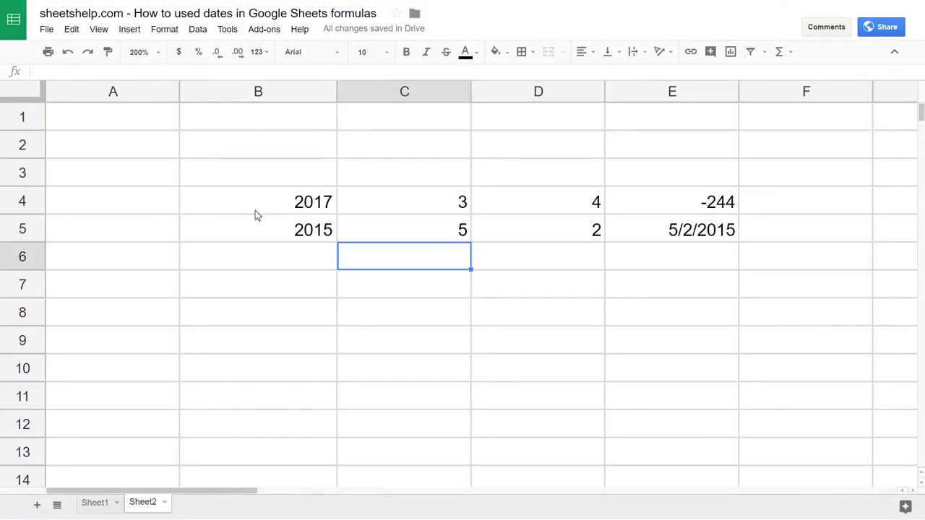